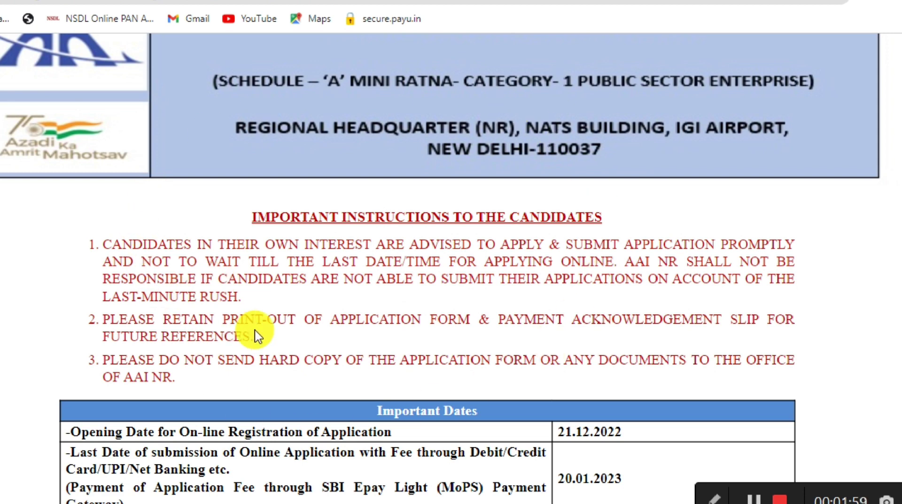
Step: Agree to the candidate instructions at the bottom of the page and start a new registration
scroll(256, 334, "down", 3)
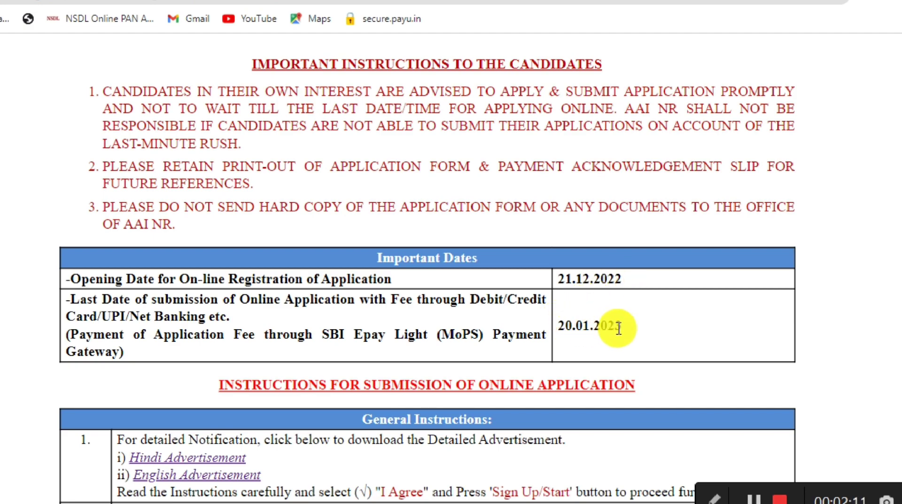
scroll(619, 327, "down", 9)
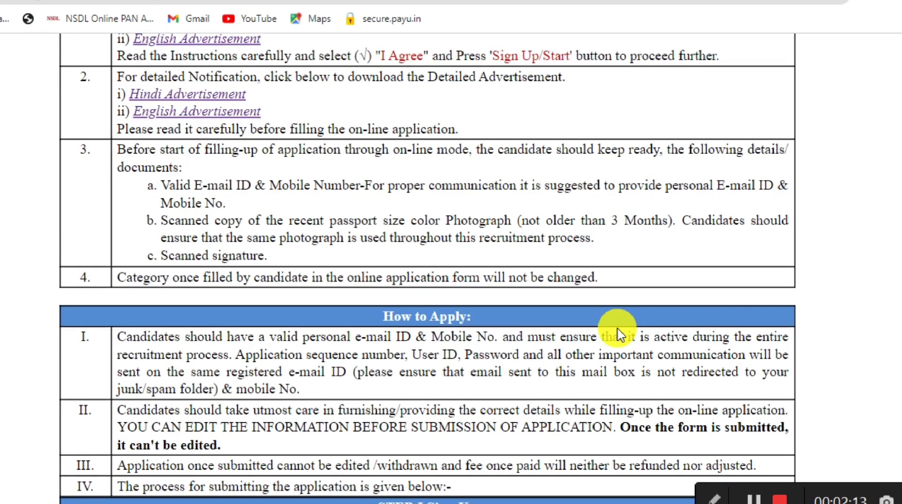
scroll(618, 329, "down", 18)
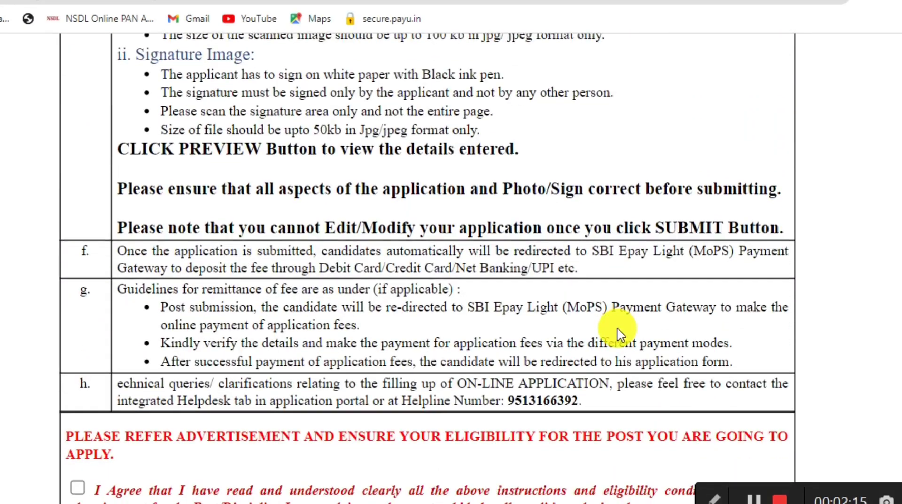
scroll(618, 329, "down", 3)
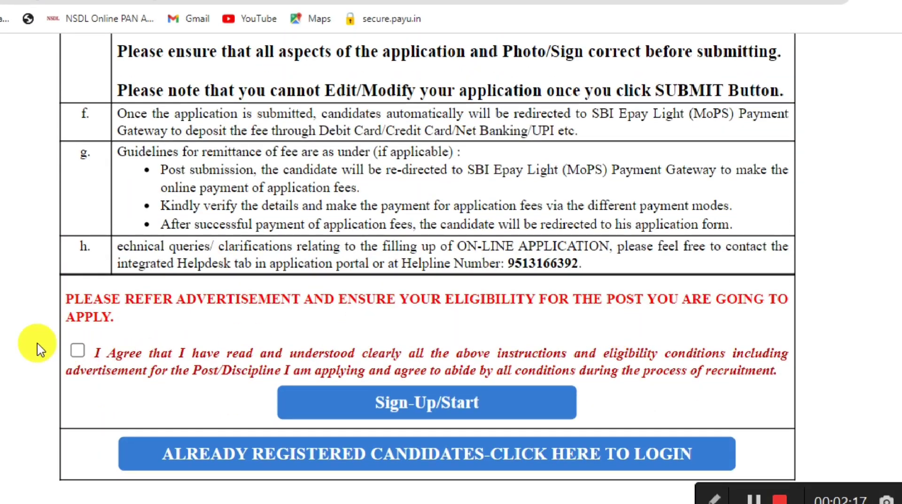
left_click(77, 351)
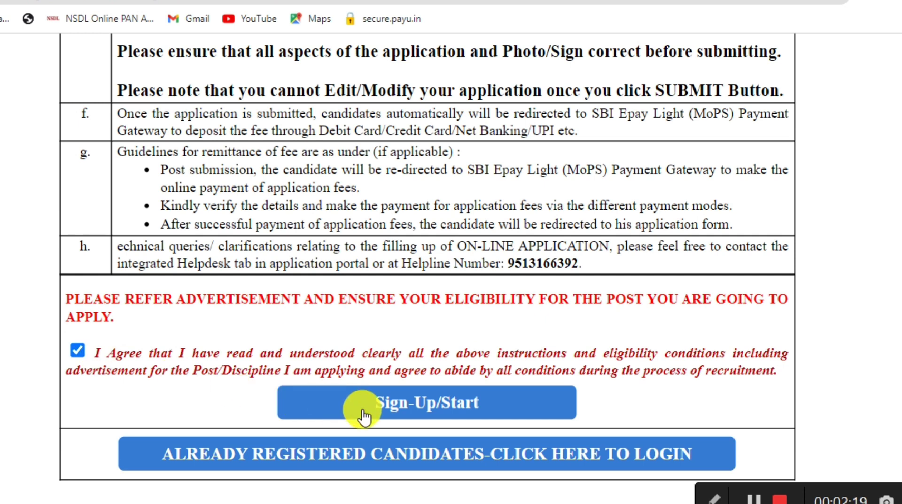
left_click(414, 403)
left_click(303, 192)
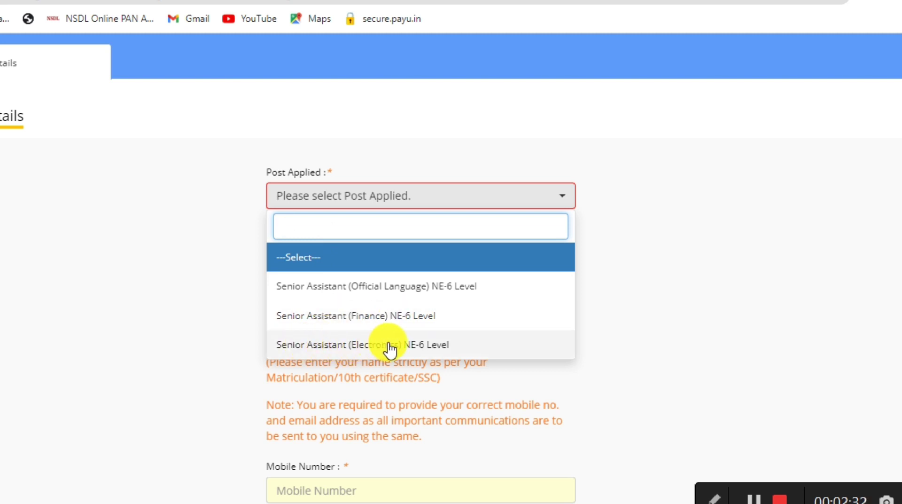
Step: Choose the Senior Assistant (Finance) NE-6 Level post and enter the candidate's name
left_click(390, 318)
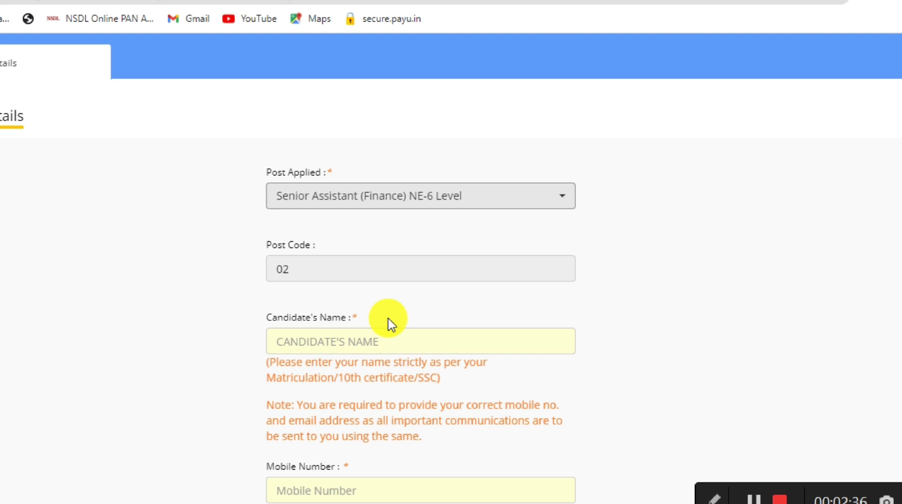
scroll(390, 321, "down", 1)
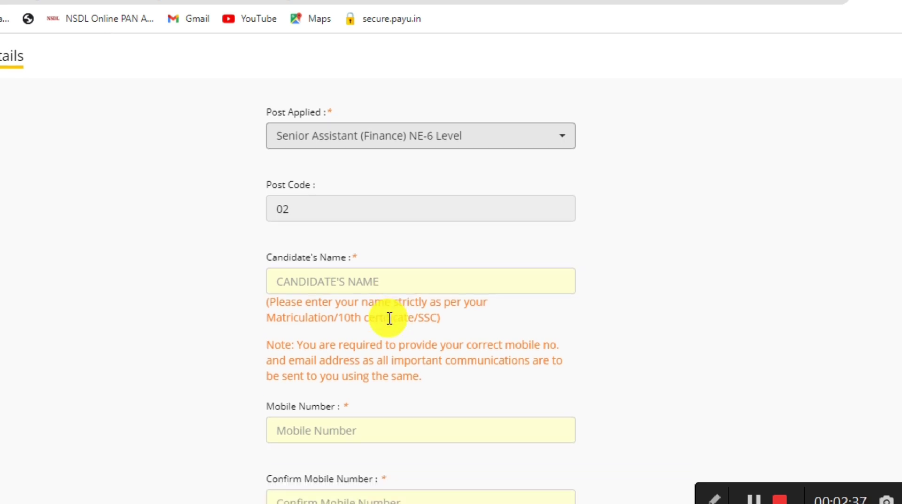
left_click(336, 280)
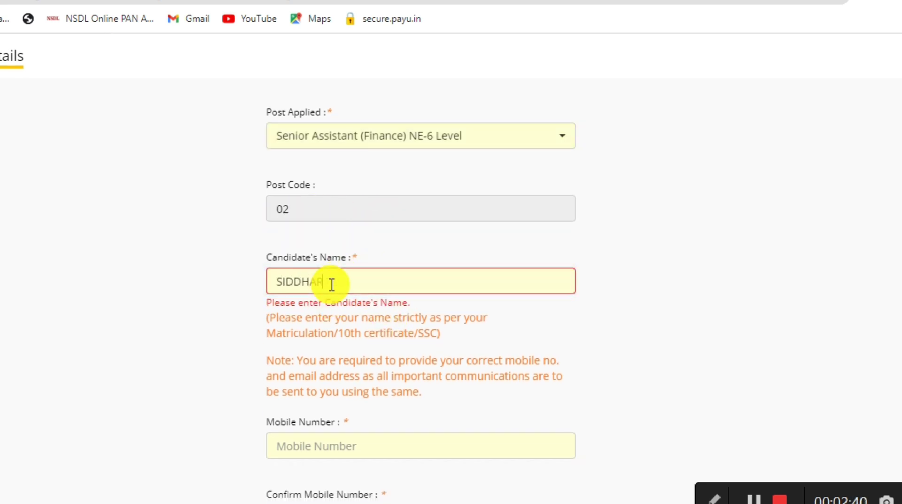
Step: Enter and confirm the mobile number and e-mail address, then submit the registration
left_click(291, 442)
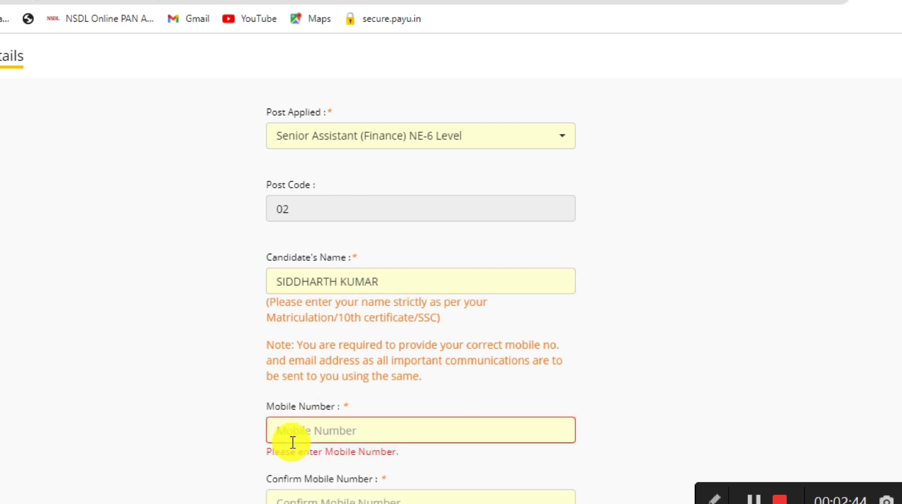
scroll(292, 441, "down", 6)
left_click(291, 213)
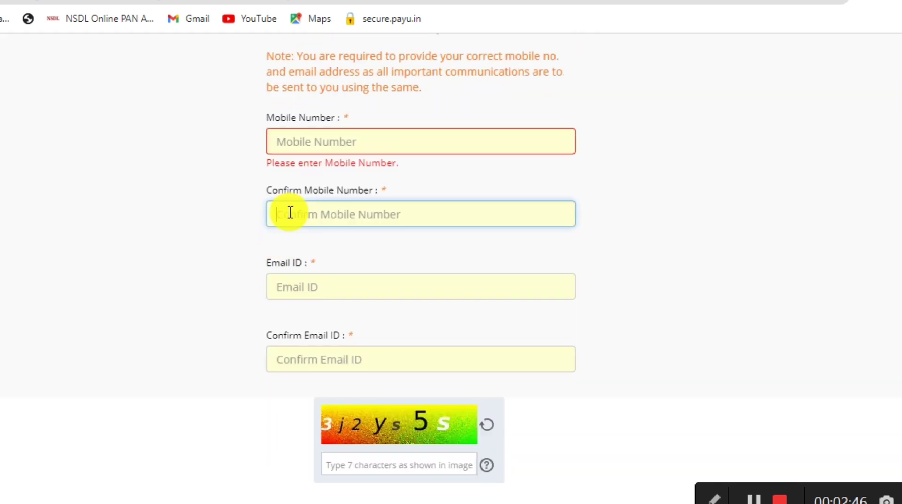
scroll(292, 213, "down", 1)
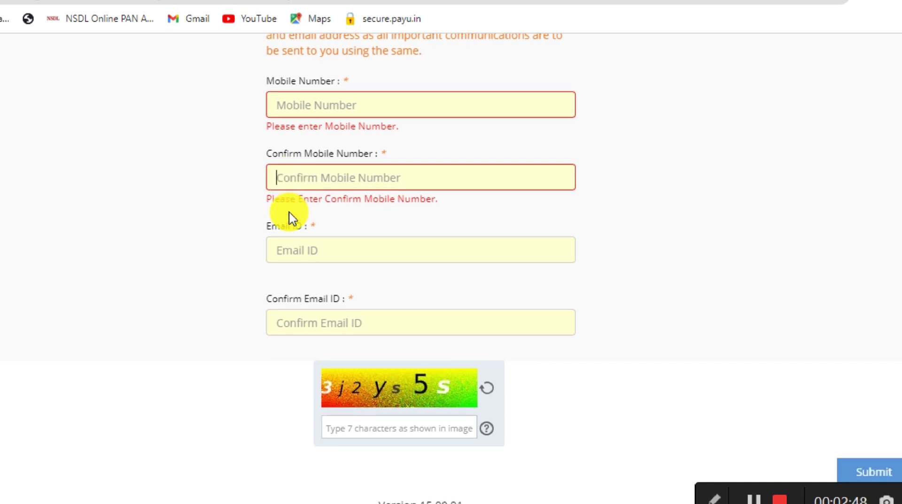
left_click(281, 250)
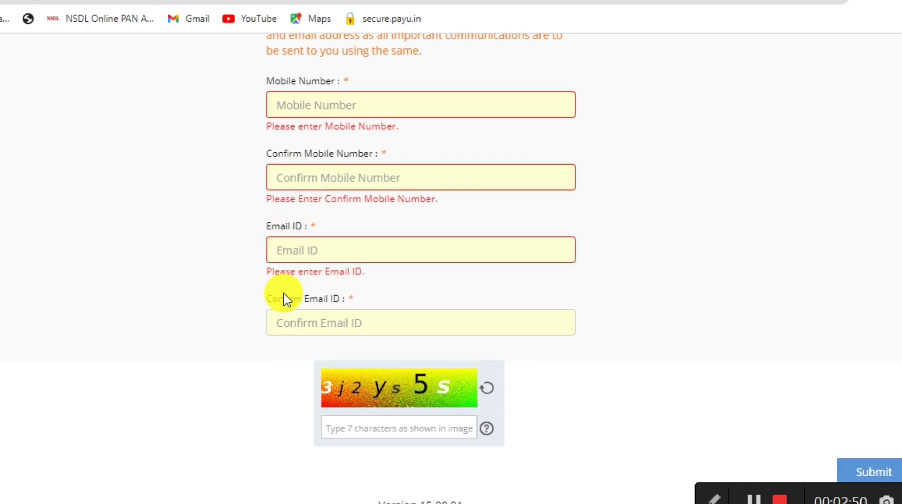
left_click(281, 320)
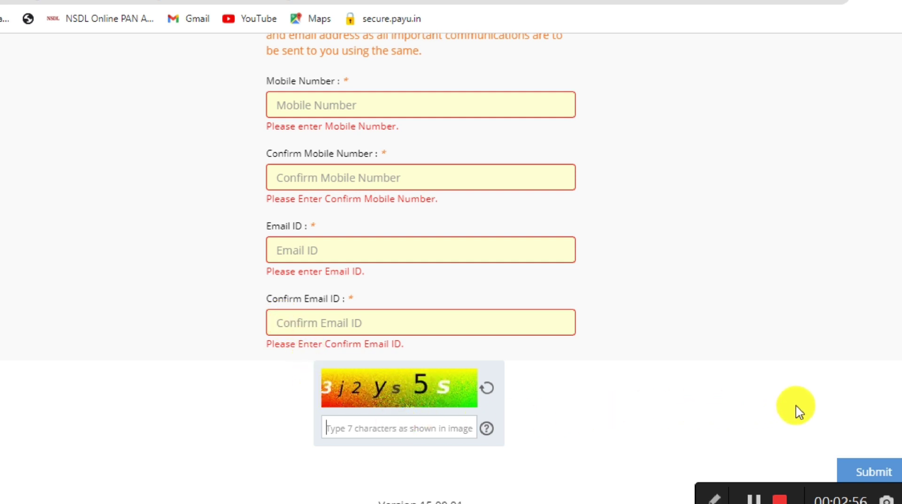
left_click(859, 469)
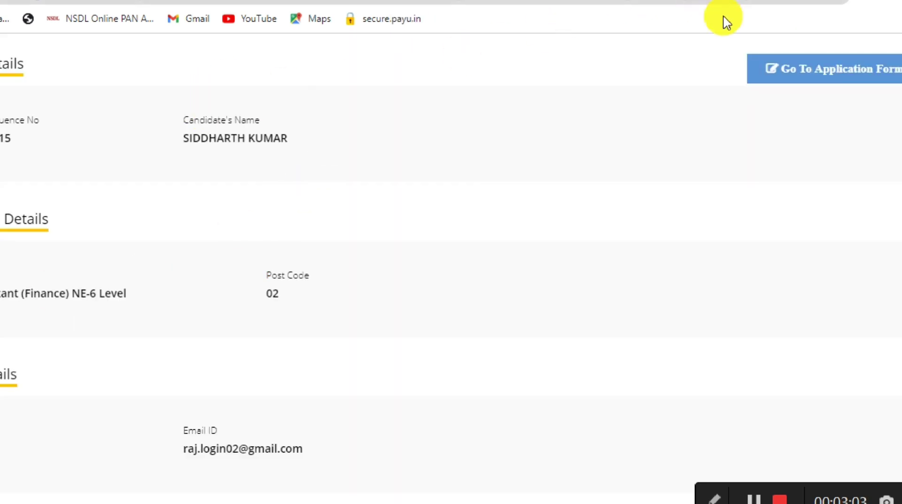
Step: Open the application form and set the test centres: first choice, Bhopal second, Chandigarh/Mohali third
left_click(857, 84)
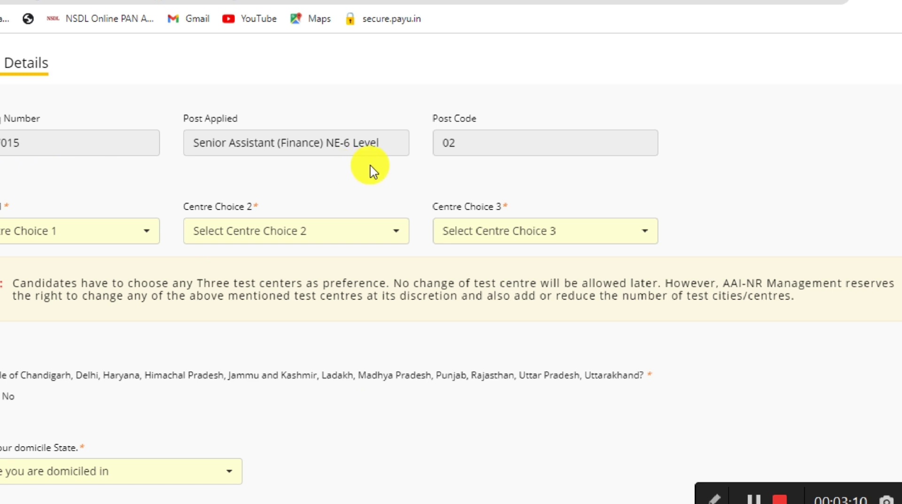
left_click(30, 249)
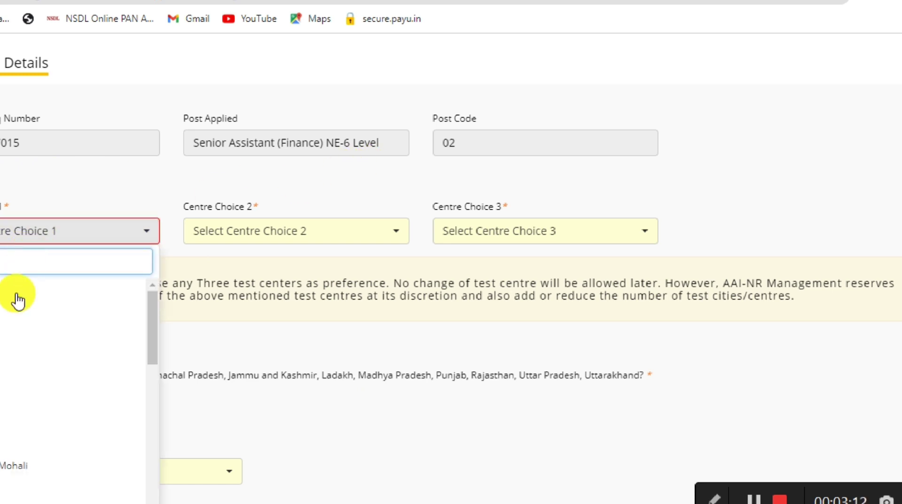
left_click(4, 325)
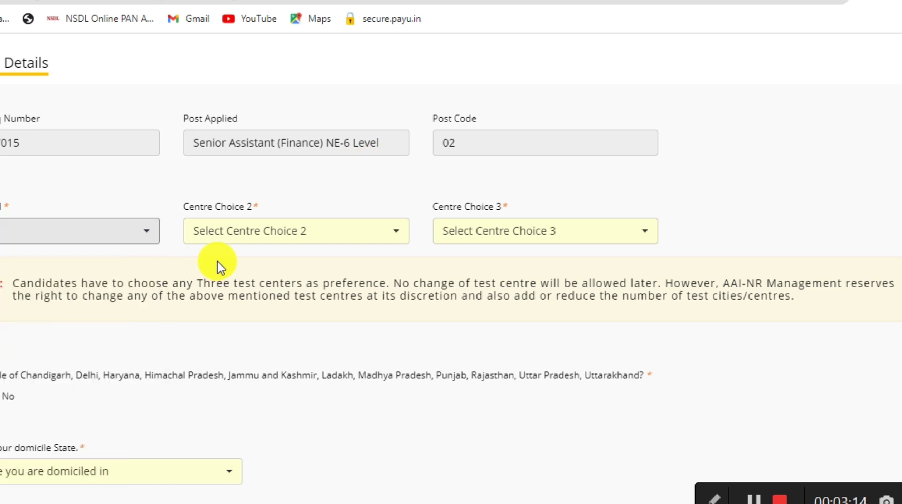
left_click(255, 246)
left_click(229, 408)
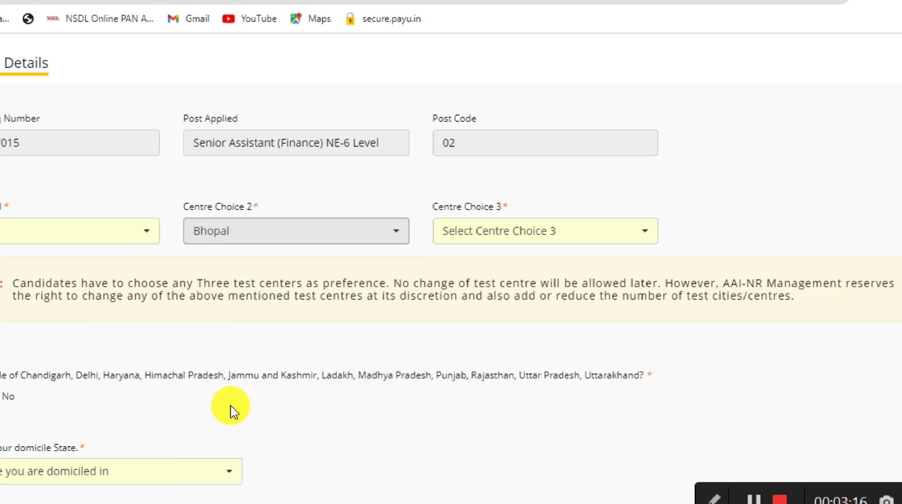
left_click(495, 240)
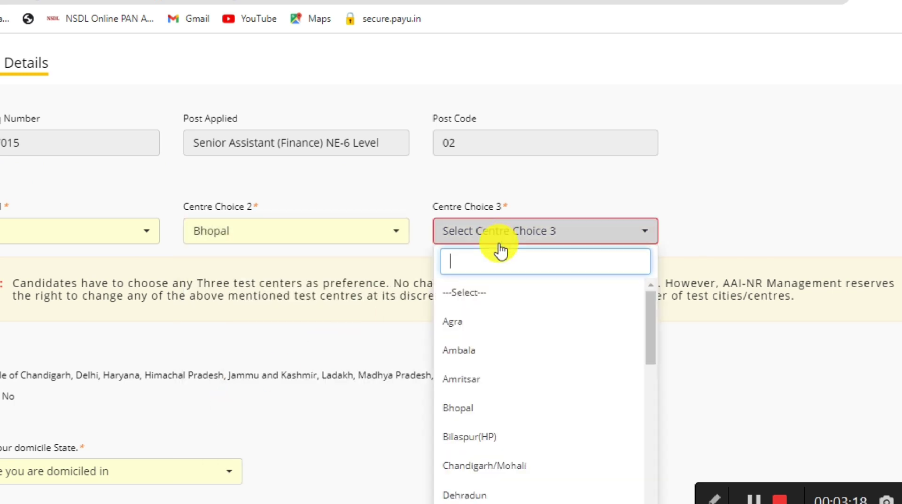
left_click(484, 460)
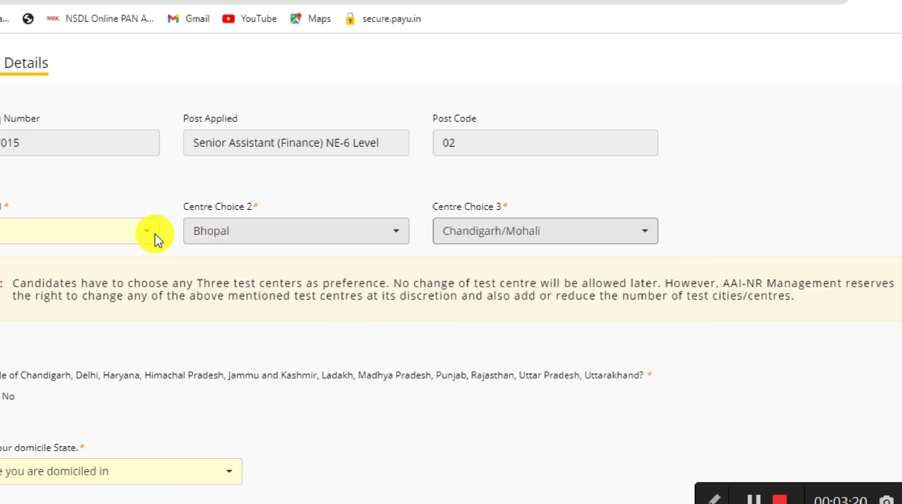
scroll(545, 250, "down", 5)
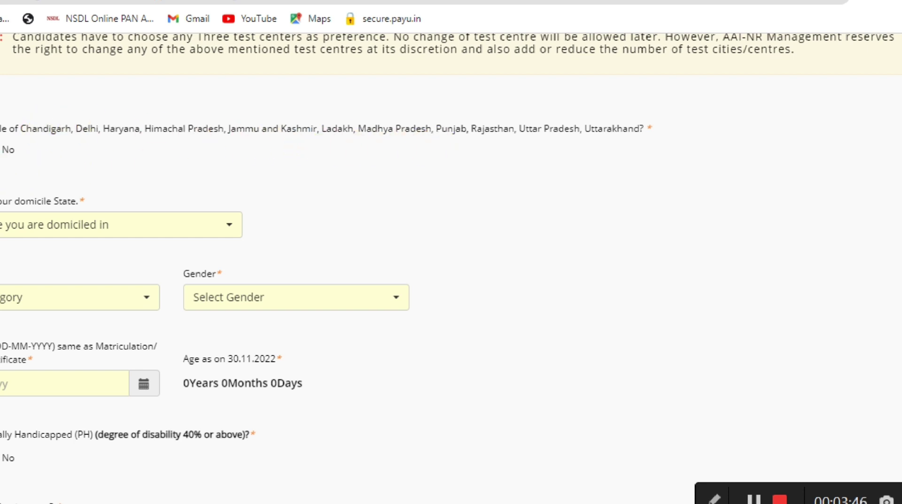
Step: Pick the domicile state and category, and set gender to Male
left_click(5, 233)
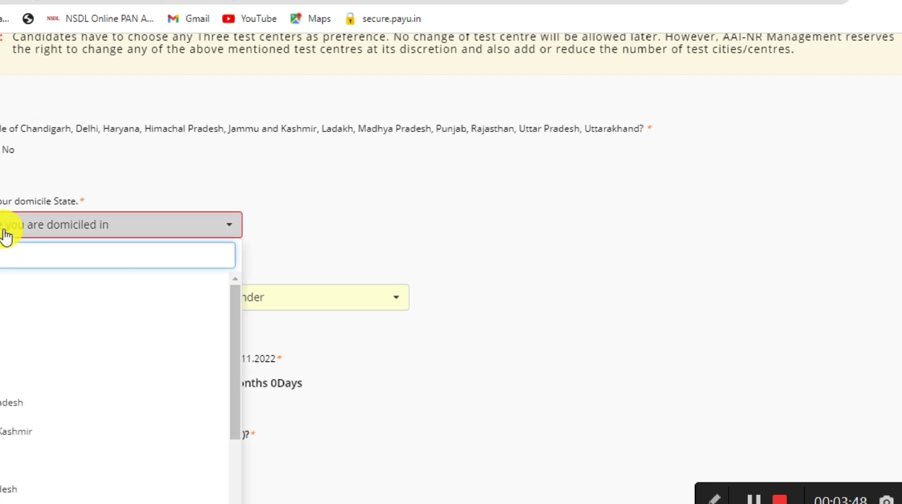
scroll(19, 457, "down", 2)
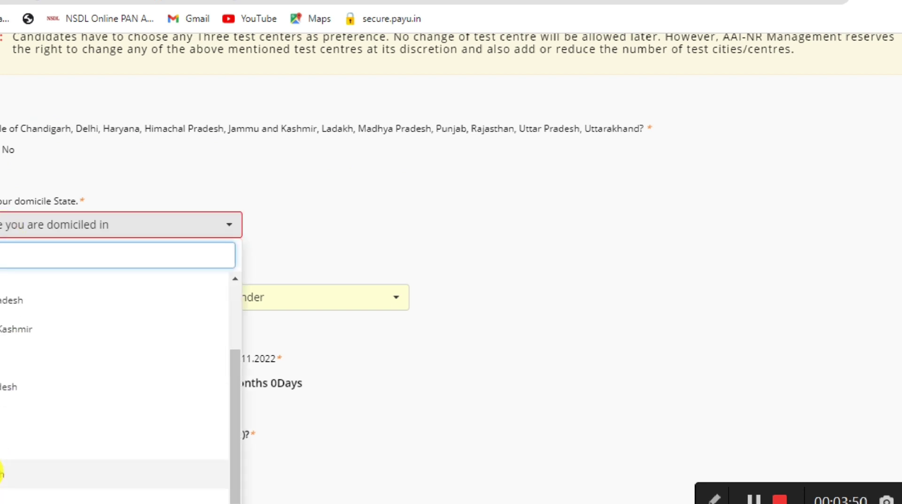
left_click(2, 473)
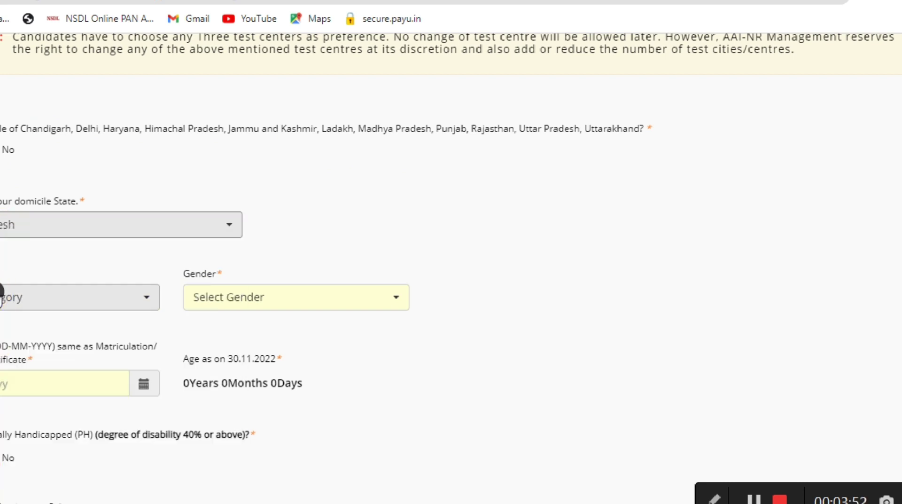
left_click(1, 296)
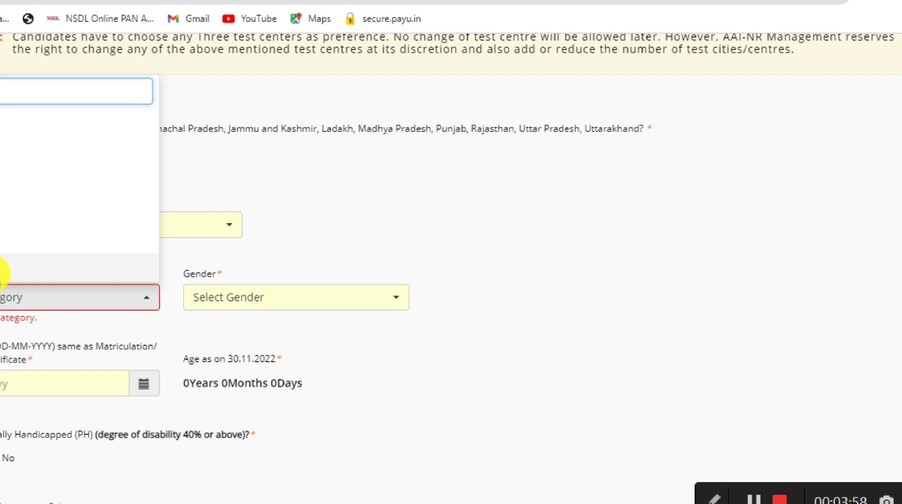
left_click(3, 159)
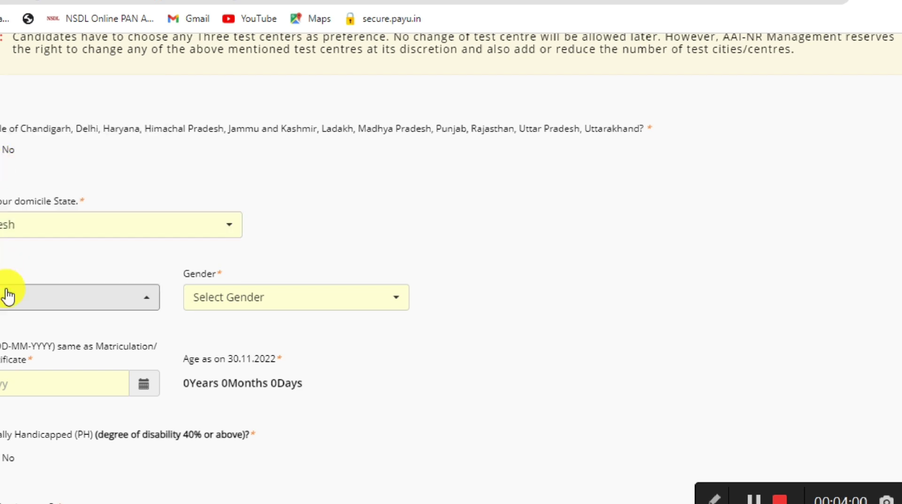
left_click(207, 306)
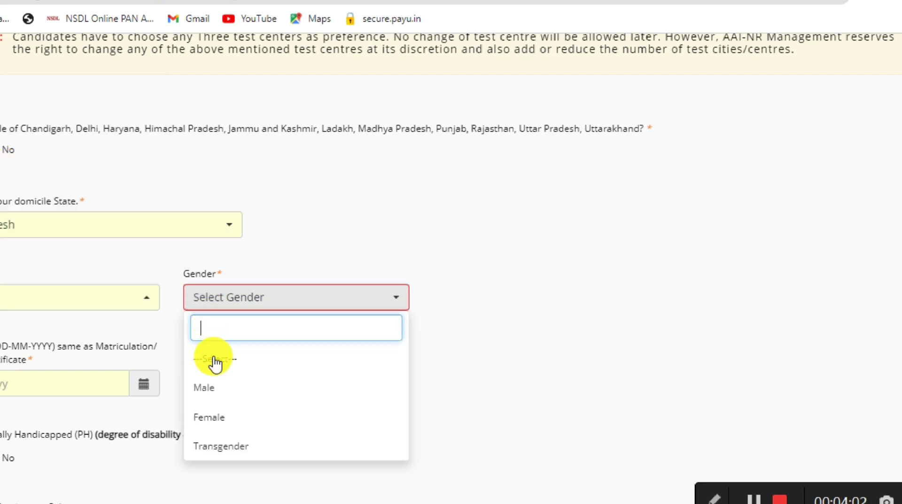
left_click(214, 389)
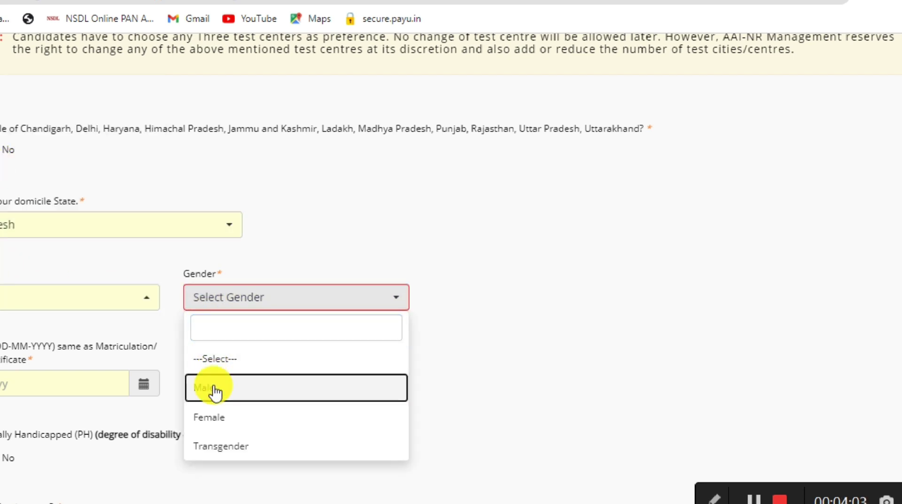
Step: Set the date of birth to 1 January 1999, giving age 23 Years 10 Months 29 Days
left_click(143, 390)
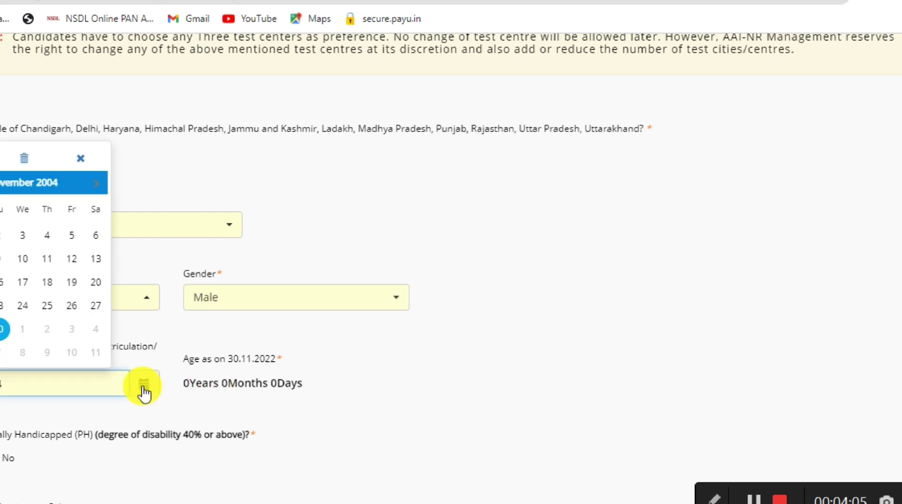
left_click(10, 185)
left_click(18, 165)
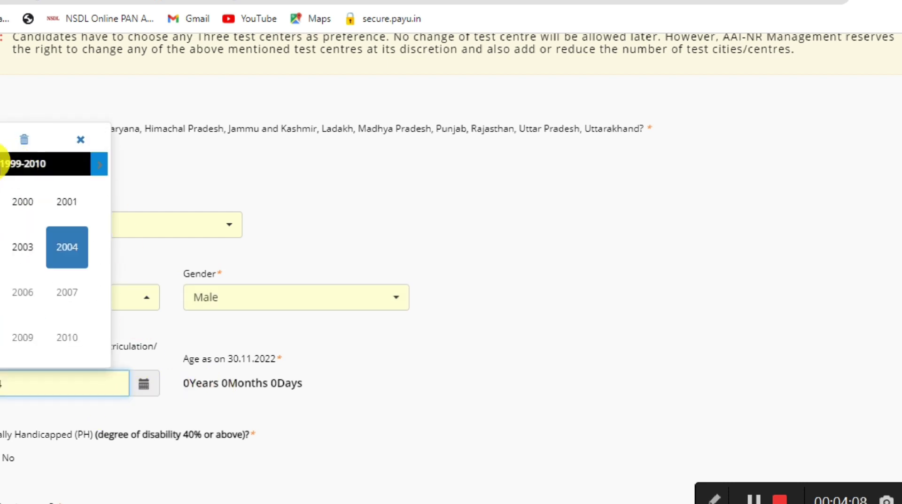
left_click(2, 164)
left_click(28, 335)
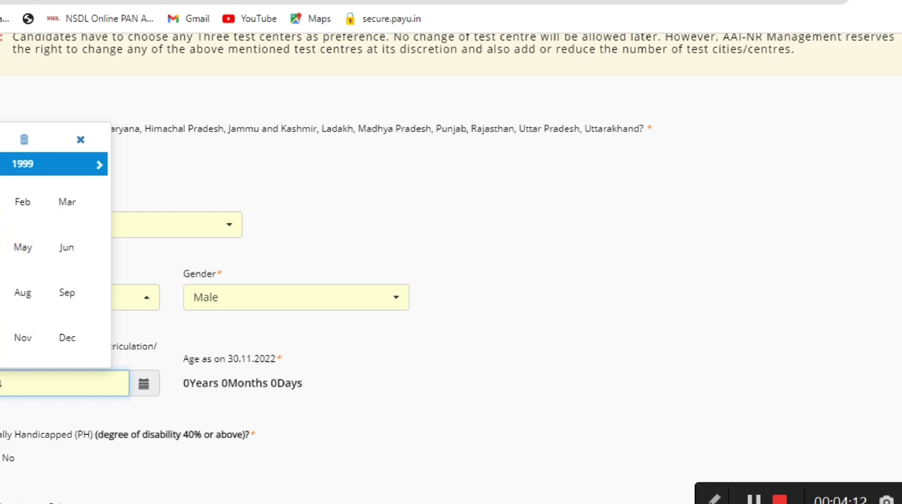
left_click(0, 202)
left_click(72, 233)
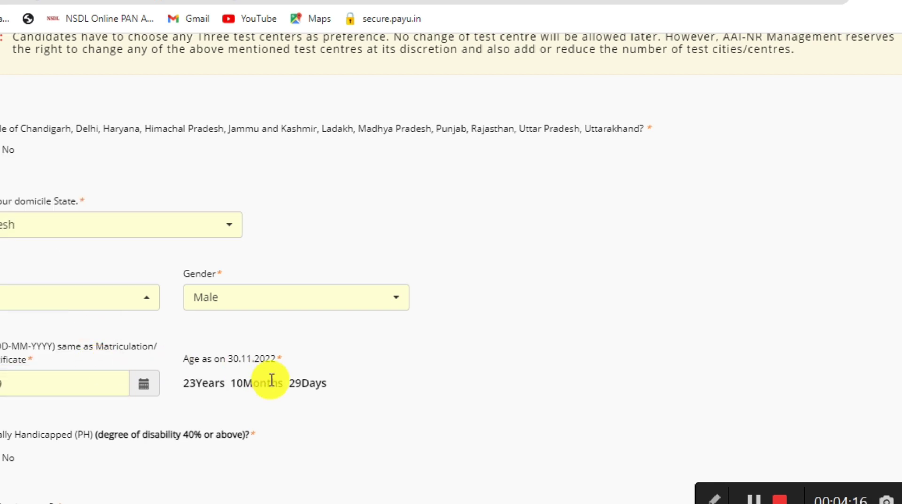
Step: Answer No to the apprenticeship training question and save the eligibility page
scroll(271, 380, "down", 8)
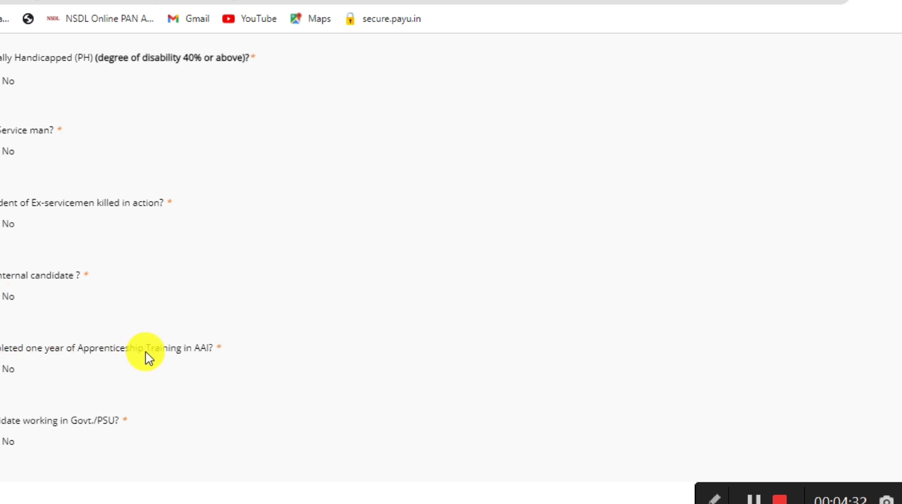
left_click(4, 369)
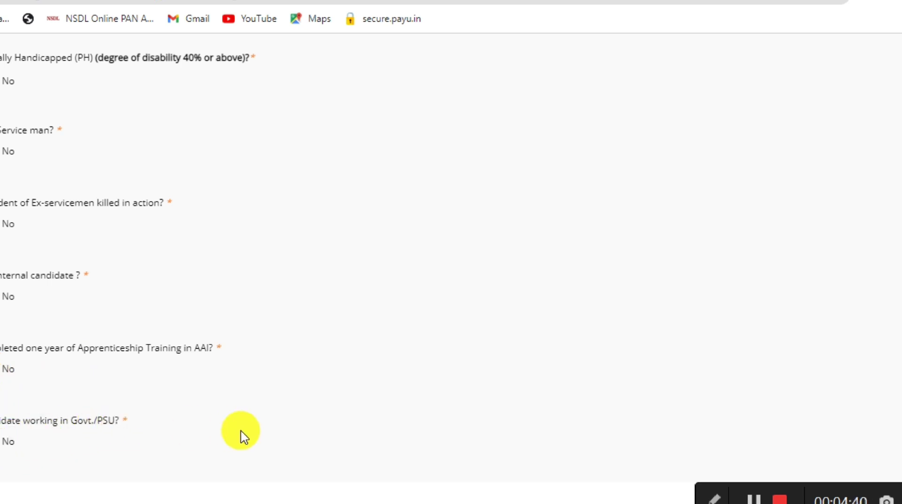
scroll(242, 432, "down", 1)
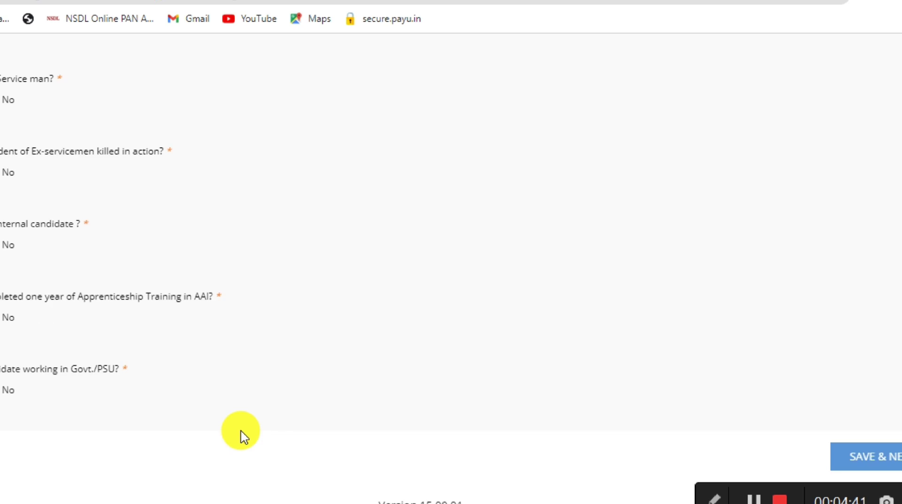
left_click(855, 464)
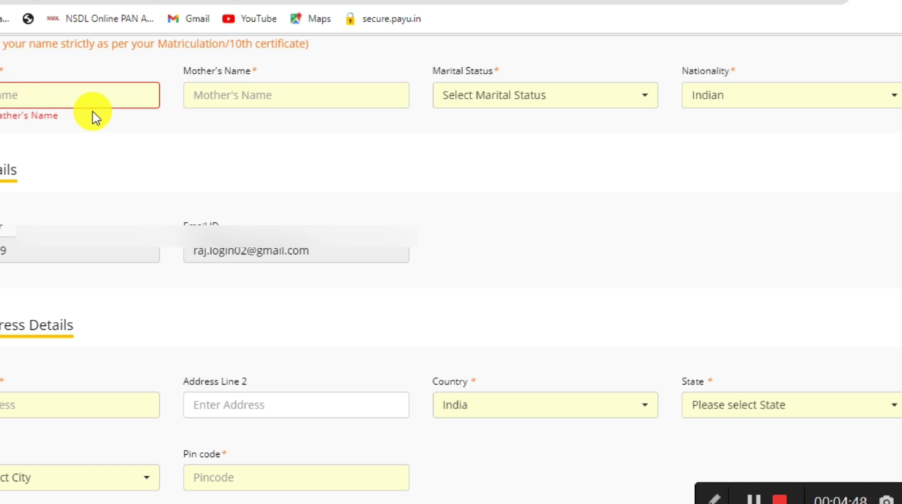
Step: Set marital status to Unmarried and nationality to Indian
left_click(221, 95)
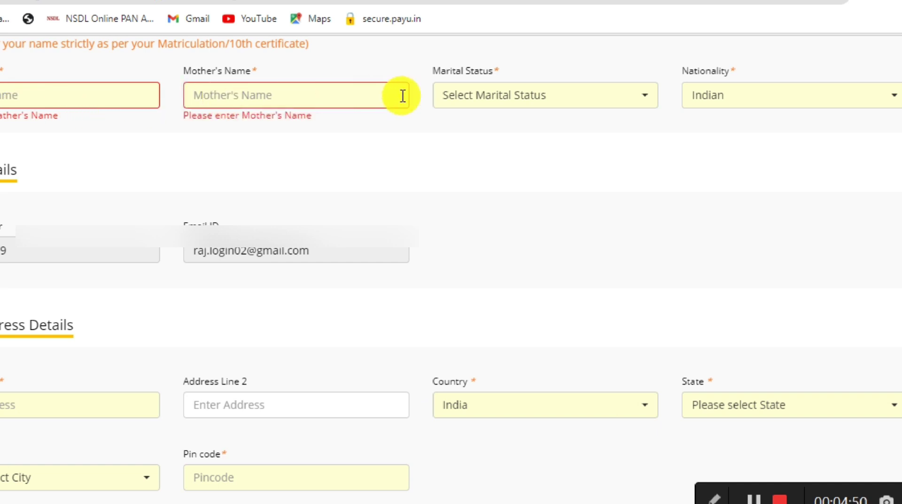
left_click(455, 98)
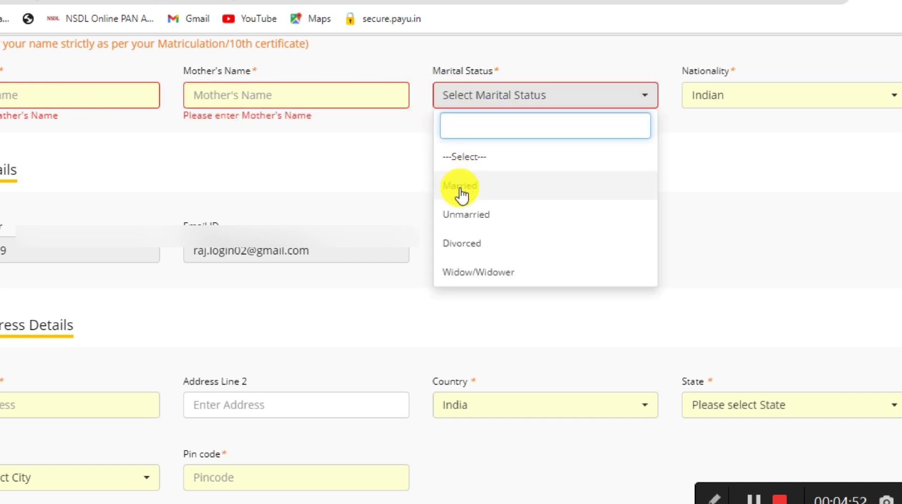
left_click(460, 215)
left_click(704, 106)
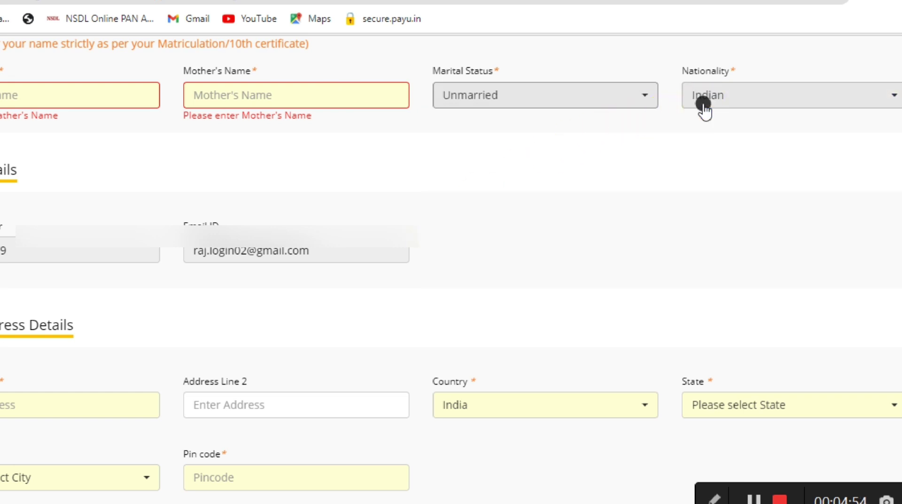
left_click(700, 188)
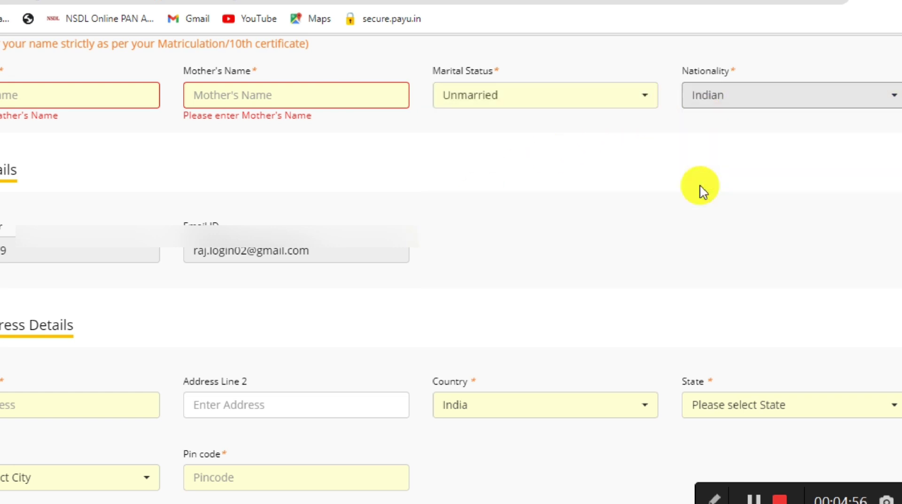
scroll(701, 188, "down", 3)
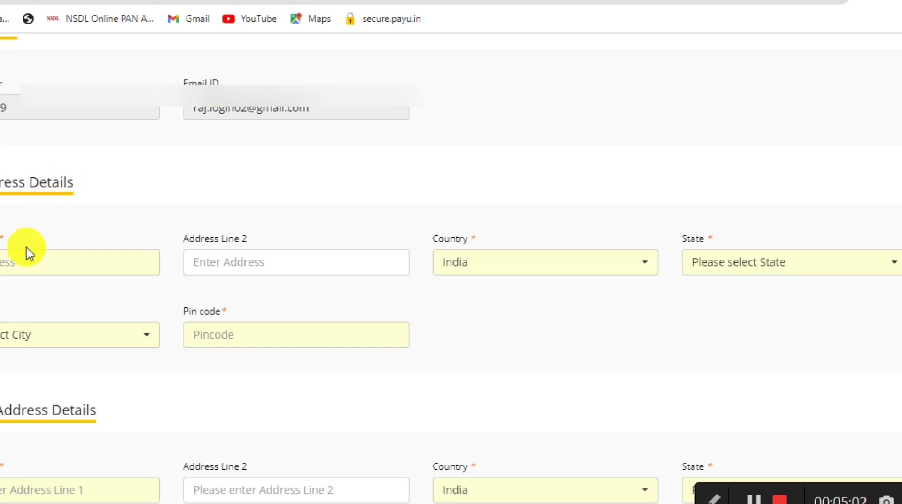
Step: Enter Agra as the first address line and choose Uttar Pradesh as the state
left_click(25, 261)
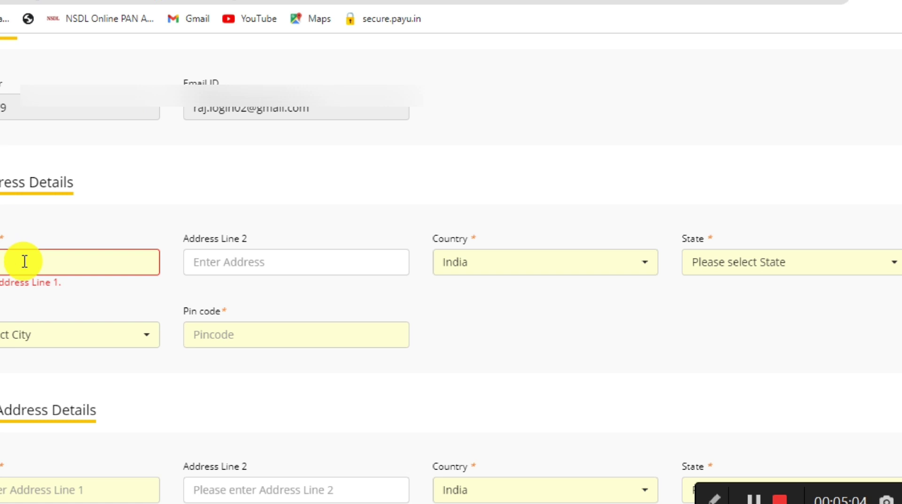
type("Agra")
left_click(203, 269)
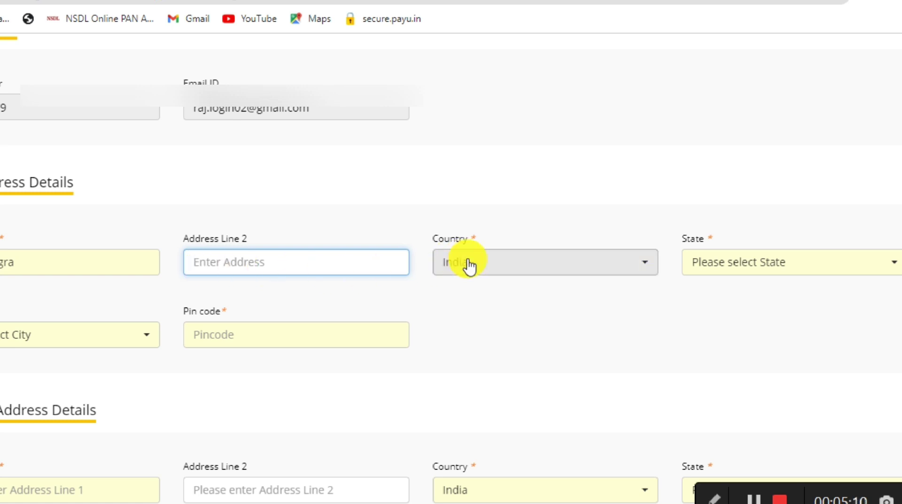
left_click(702, 271)
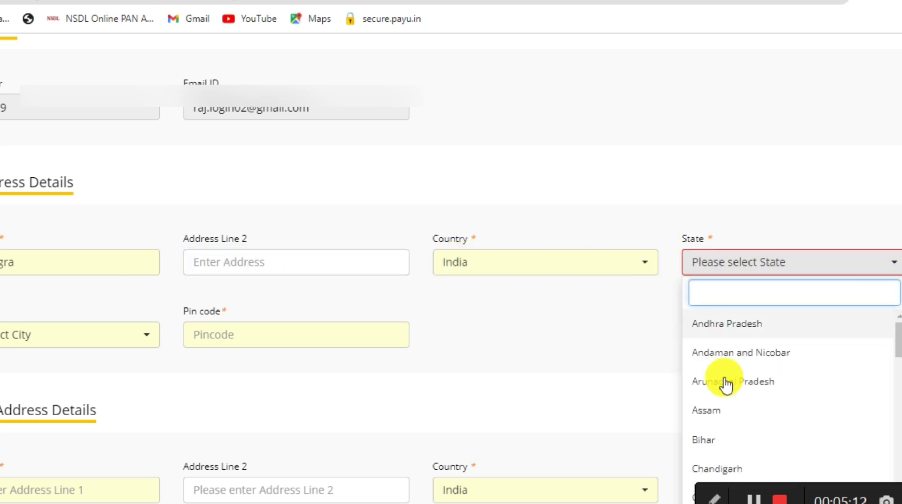
scroll(726, 399, "down", 3)
scroll(725, 399, "down", 5)
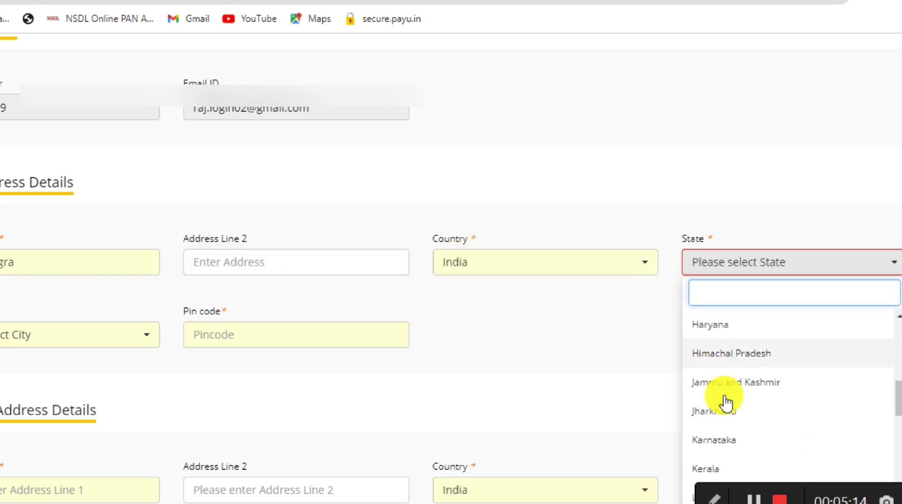
scroll(725, 403, "down", 8)
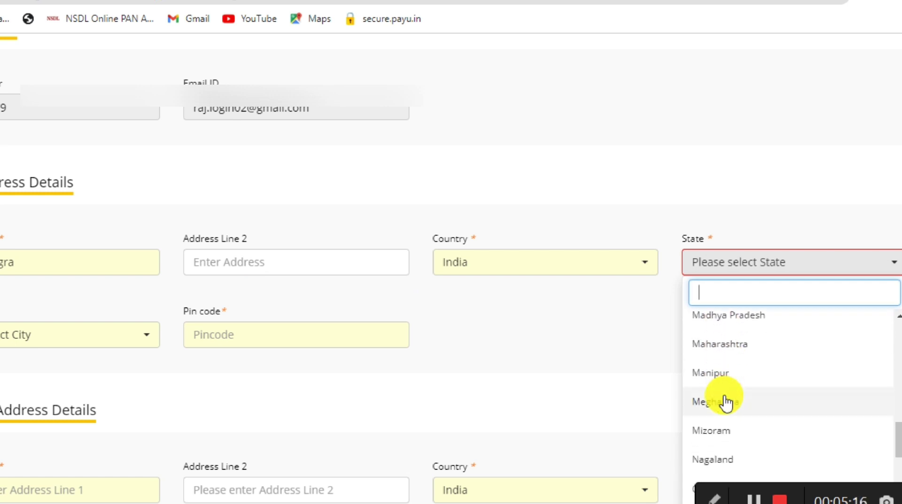
left_click(725, 400)
Step: Pick the address city and enter pin code 852645
left_click(5, 335)
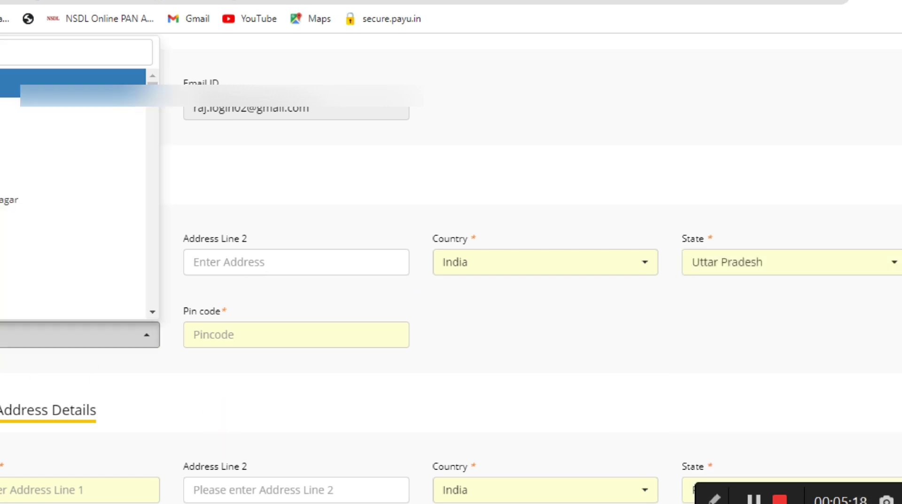
left_click(1, 155)
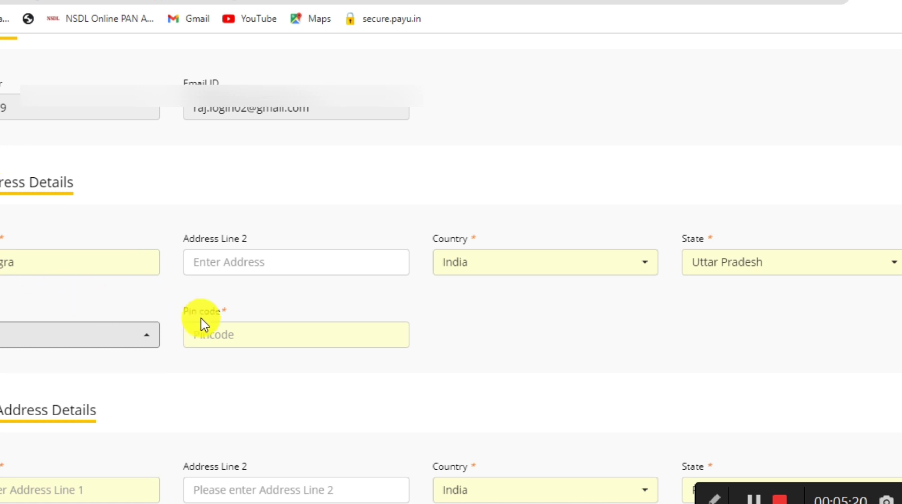
left_click(225, 336)
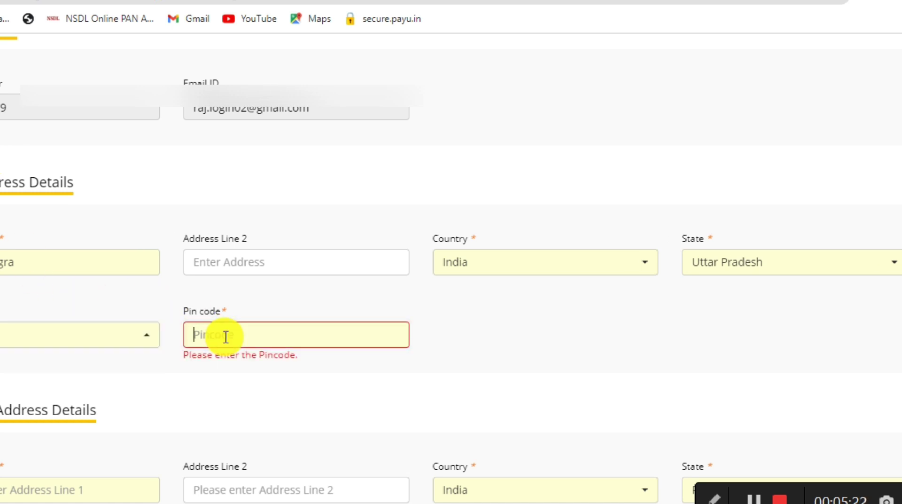
type("852645")
scroll(226, 337, "down", 3)
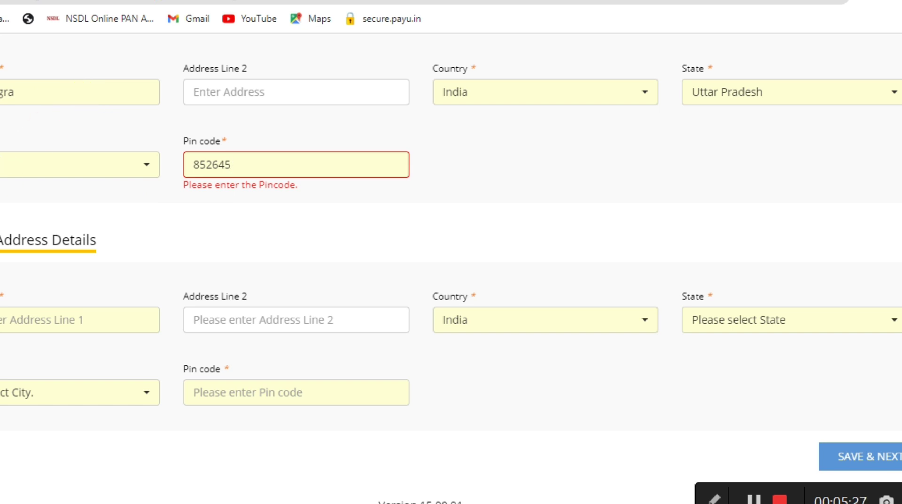
left_click(318, 232)
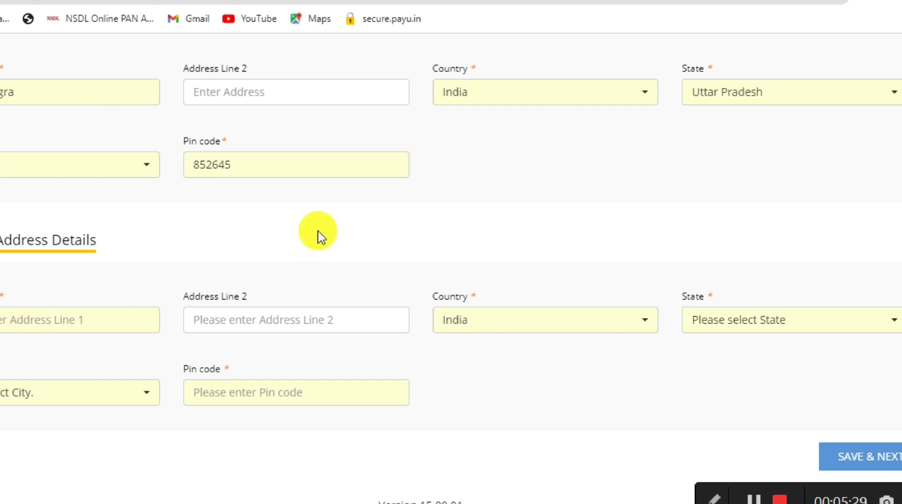
left_click(4, 319)
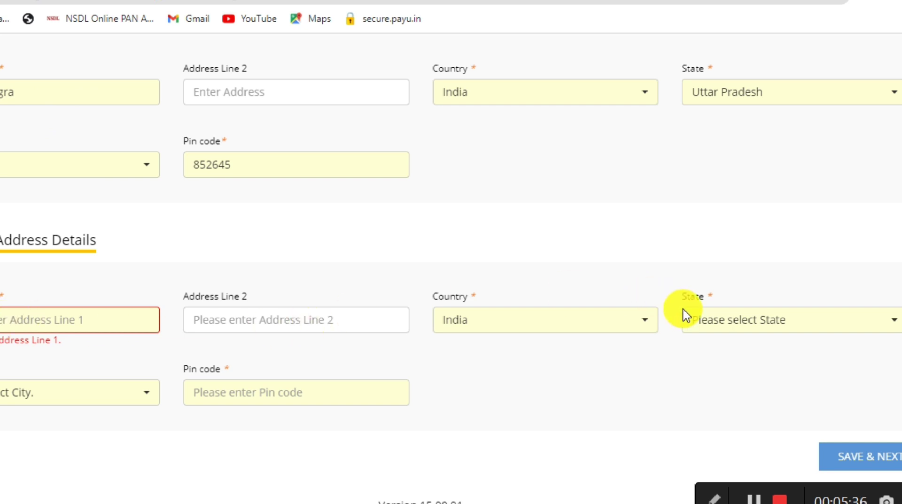
Step: Save the address details and move on to the education page
left_click(834, 463)
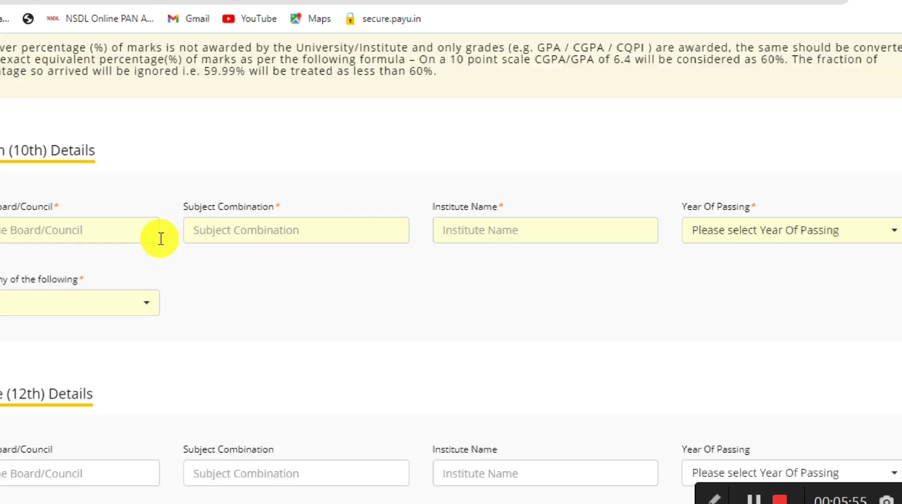
scroll(161, 239, "down", 1)
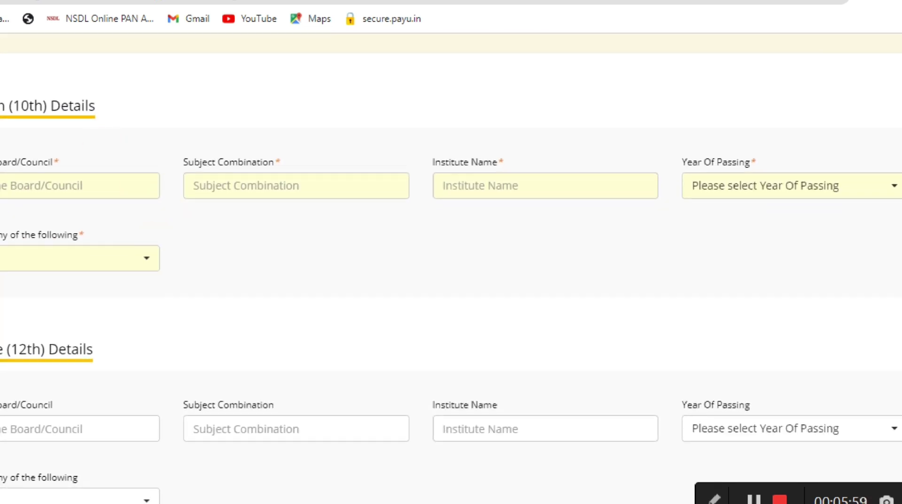
scroll(168, 363, "down", 7)
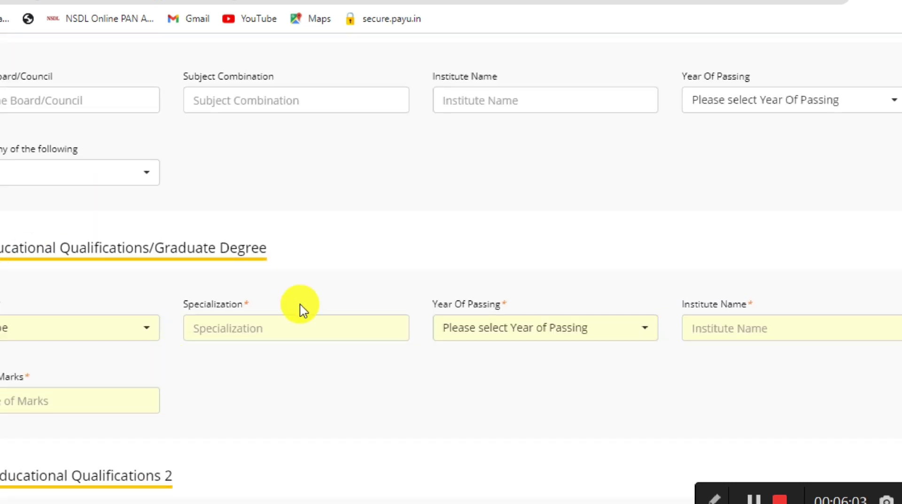
scroll(301, 308, "up", 2)
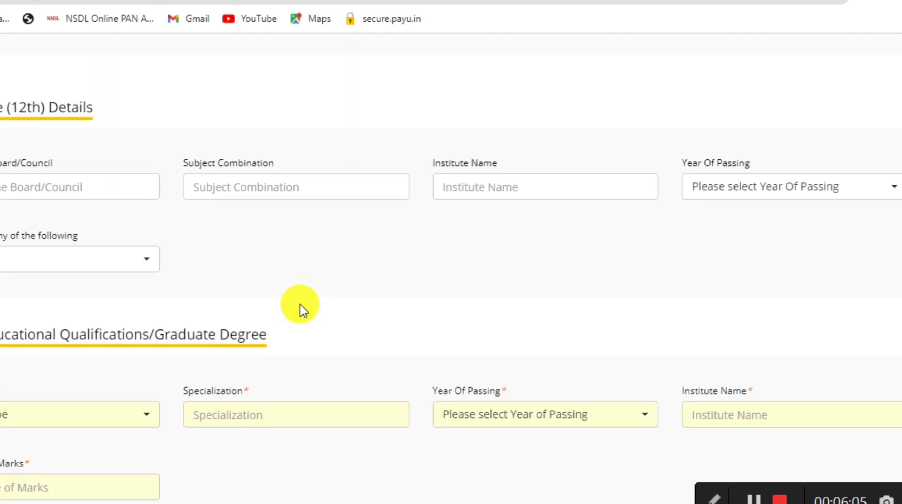
scroll(301, 307, "up", 4)
left_click(238, 186)
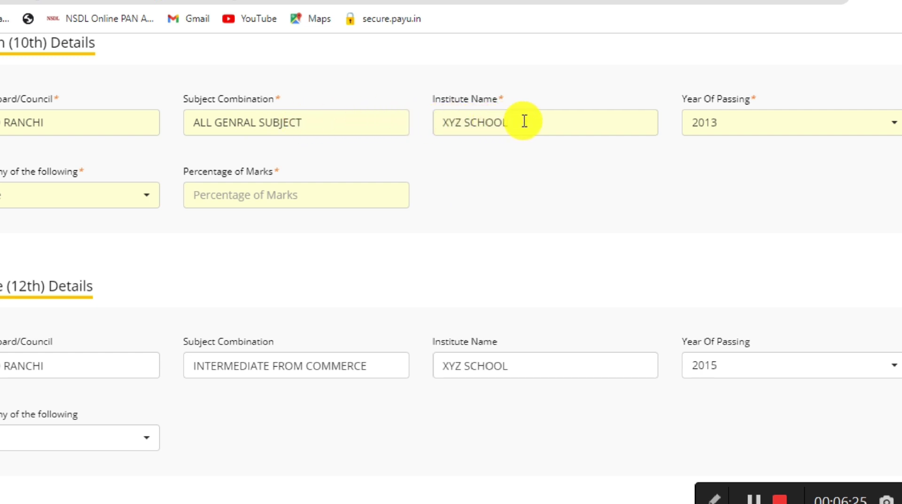
Step: Keep 2013 as the 10th passing year, choose a marking option, and enter 78 percent
left_click(698, 135)
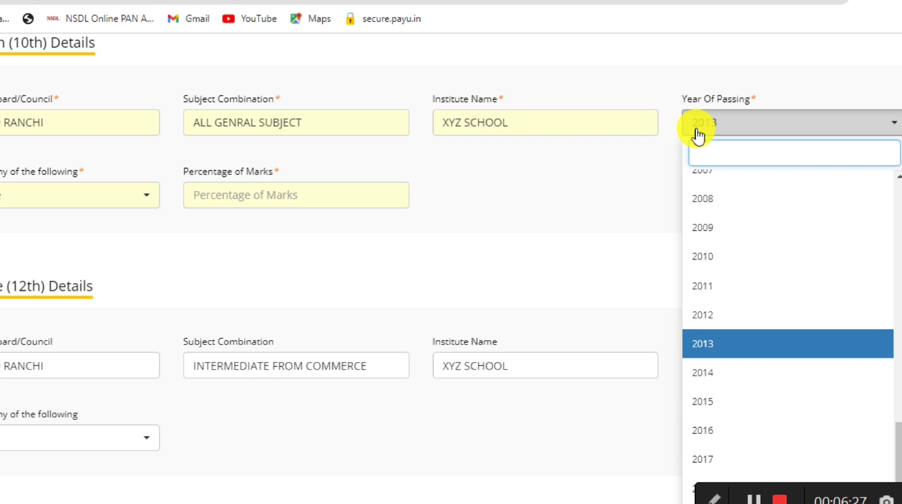
left_click(698, 134)
left_click(30, 199)
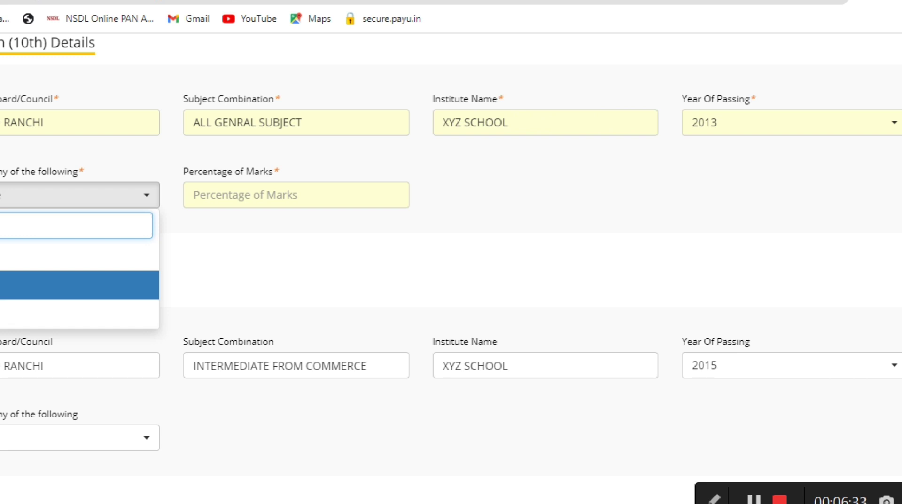
key("Return")
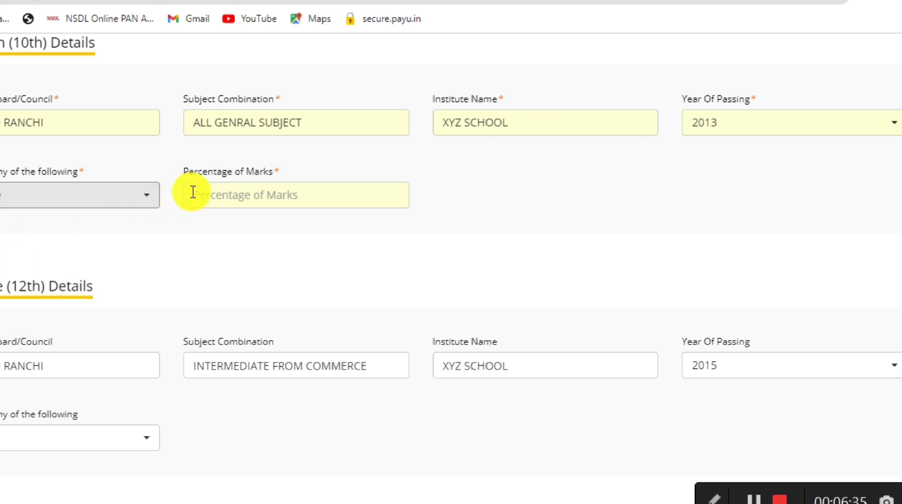
left_click(192, 192)
type("78")
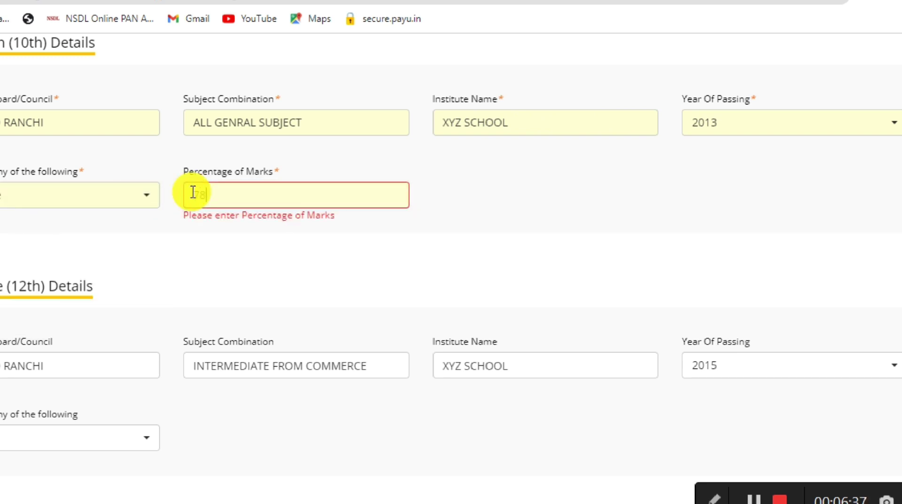
Step: Keep 2015 as the 12th passing year, choose a marking option, and enter 76 percent
scroll(192, 193, "down", 4)
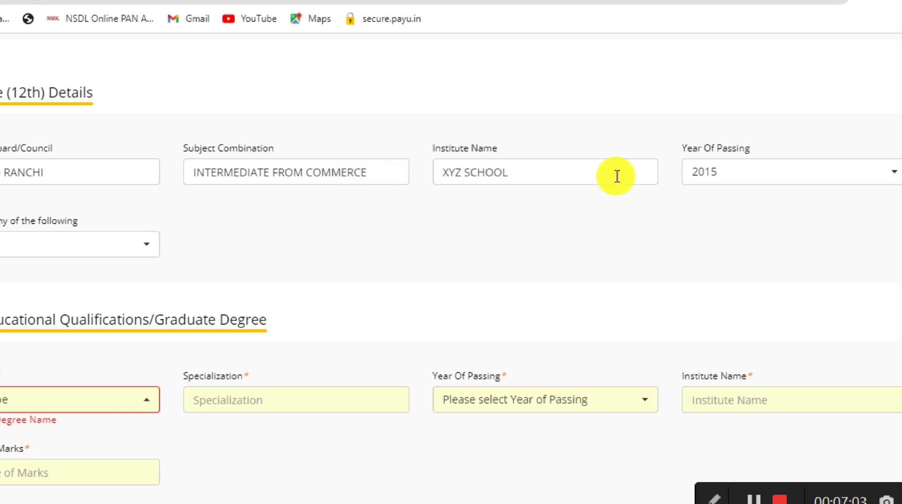
left_click(693, 184)
left_click(695, 186)
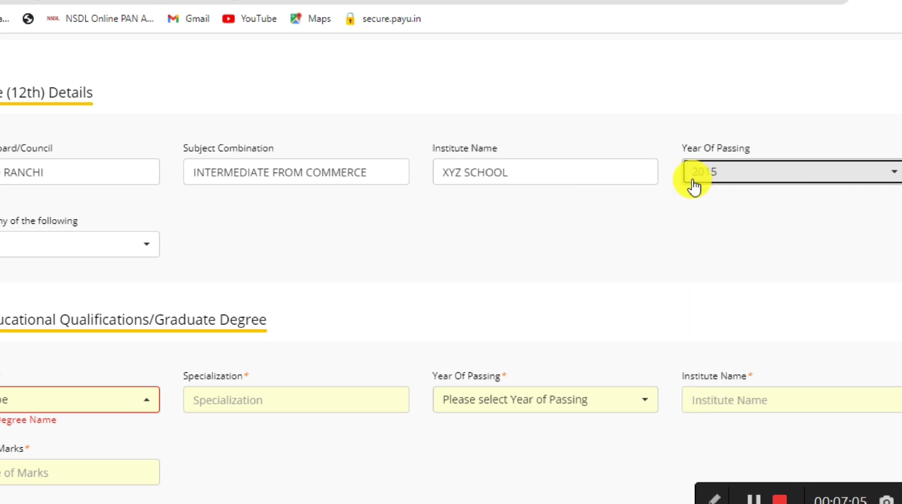
left_click(75, 244)
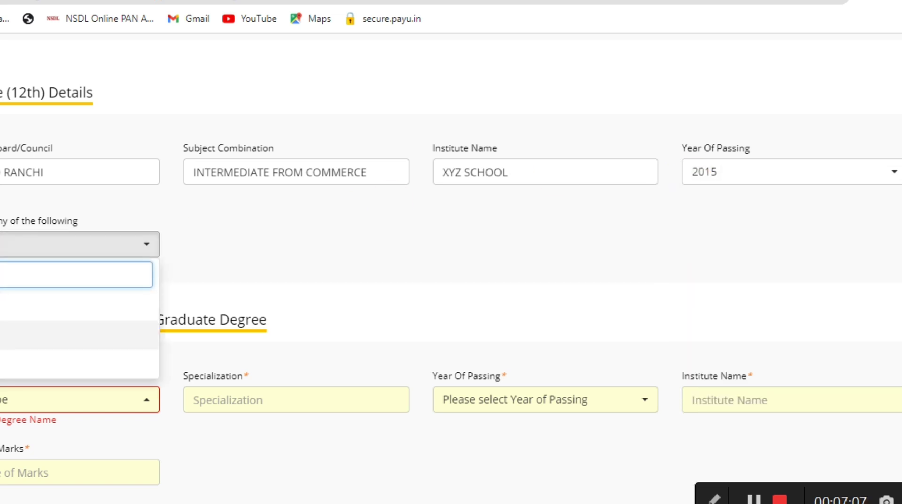
left_click(108, 334)
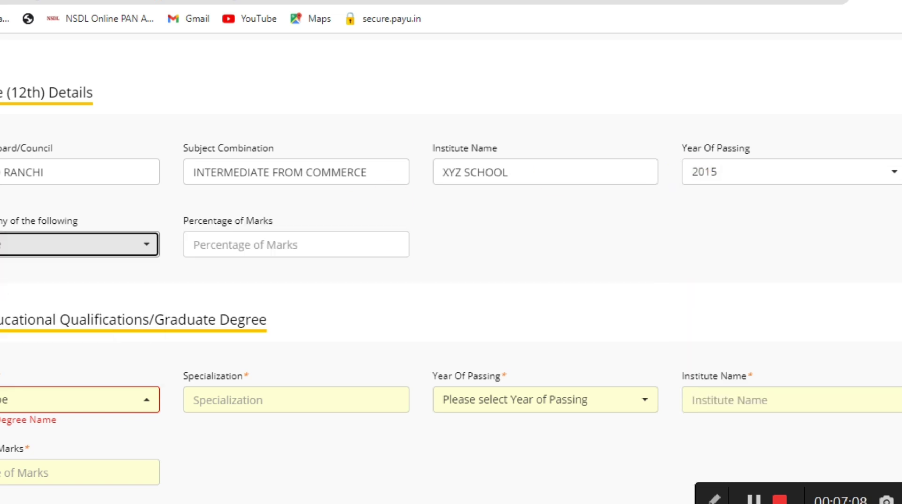
left_click(212, 243)
type("76")
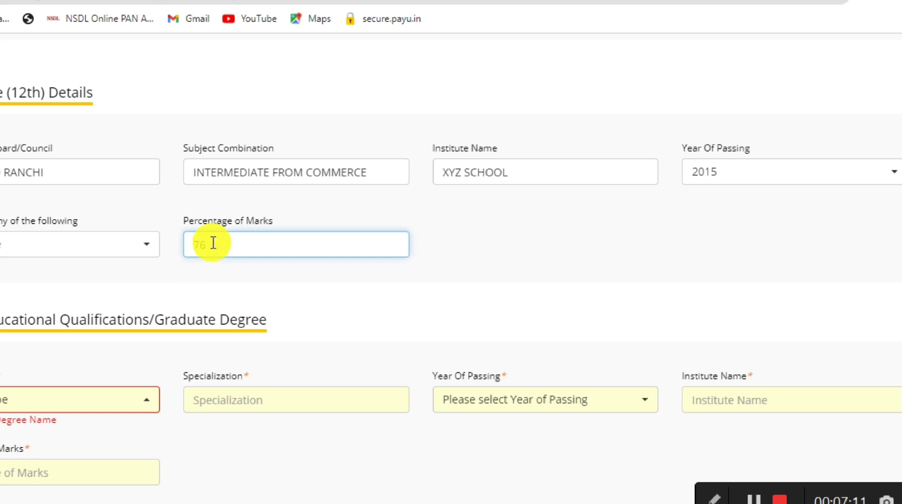
scroll(213, 243, "down", 5)
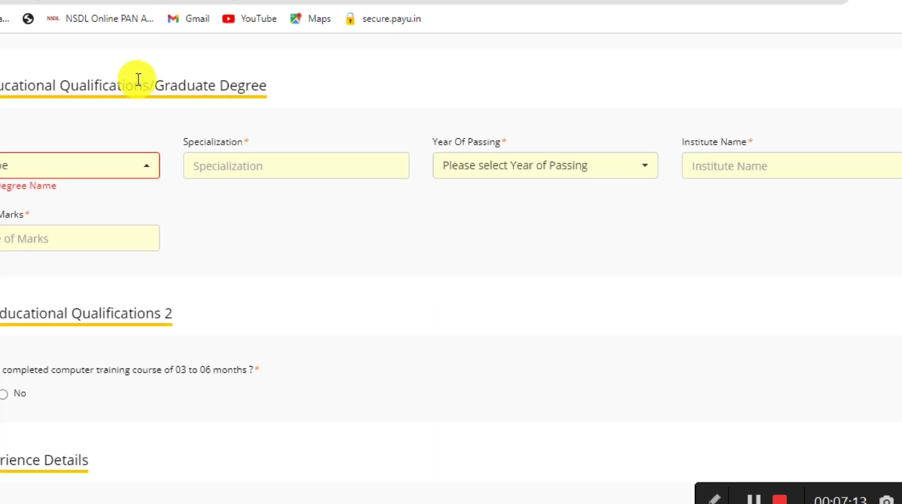
Step: Choose the graduate degree, set passing year 2018, and enter 70 percent marks
left_click(71, 172)
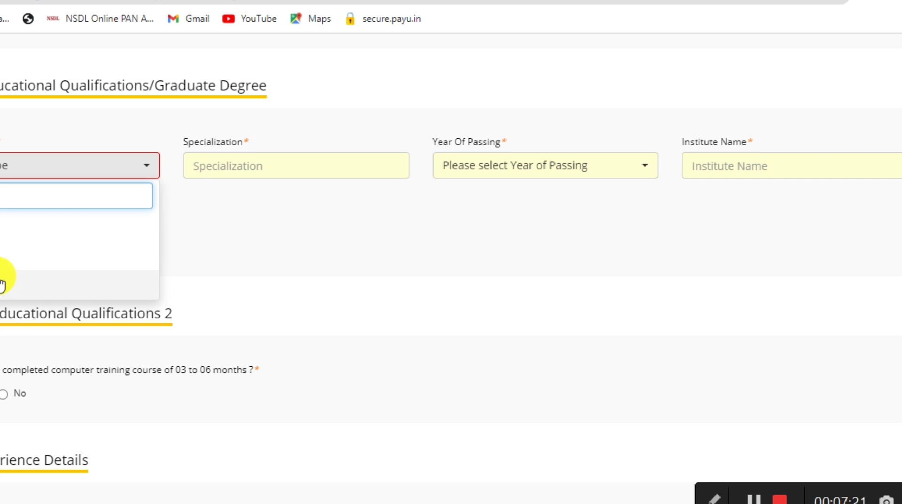
left_click(2, 285)
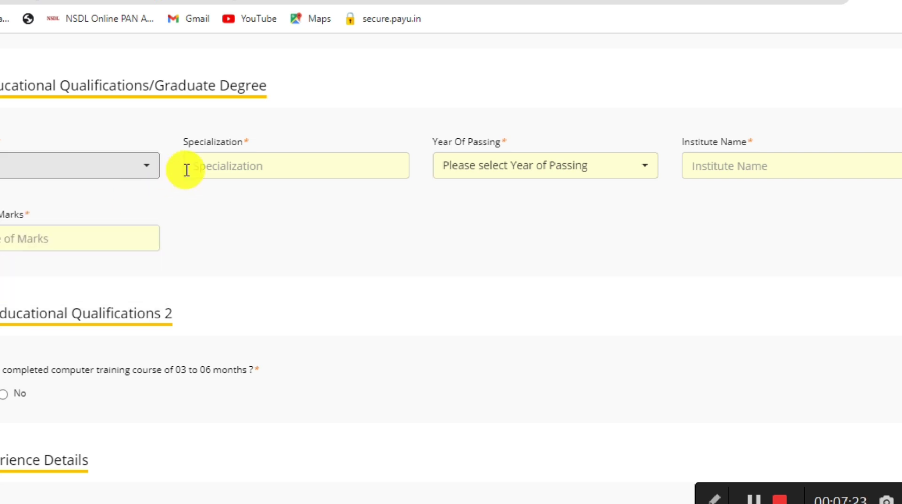
left_click(202, 165)
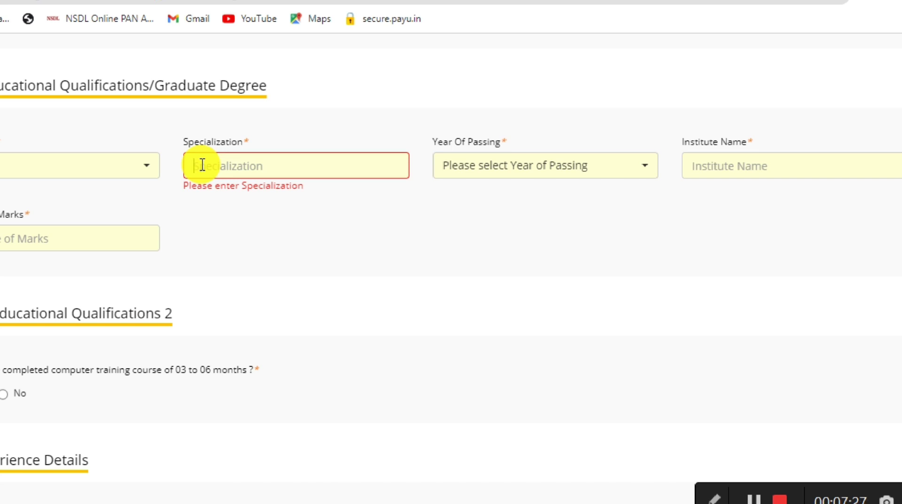
left_click(445, 175)
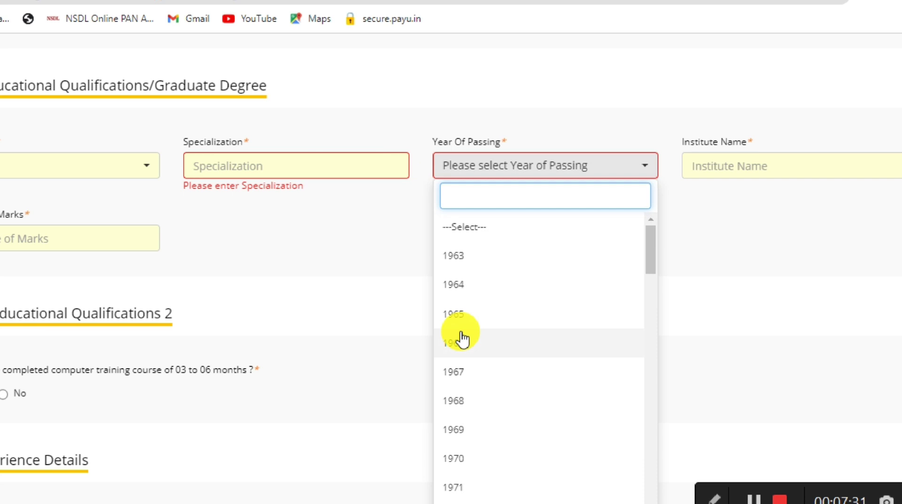
type("2018")
key("Return")
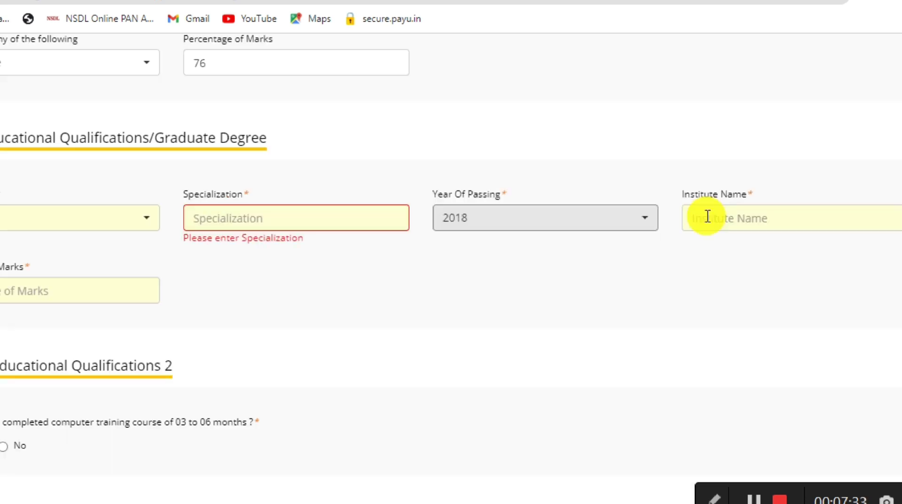
left_click(707, 216)
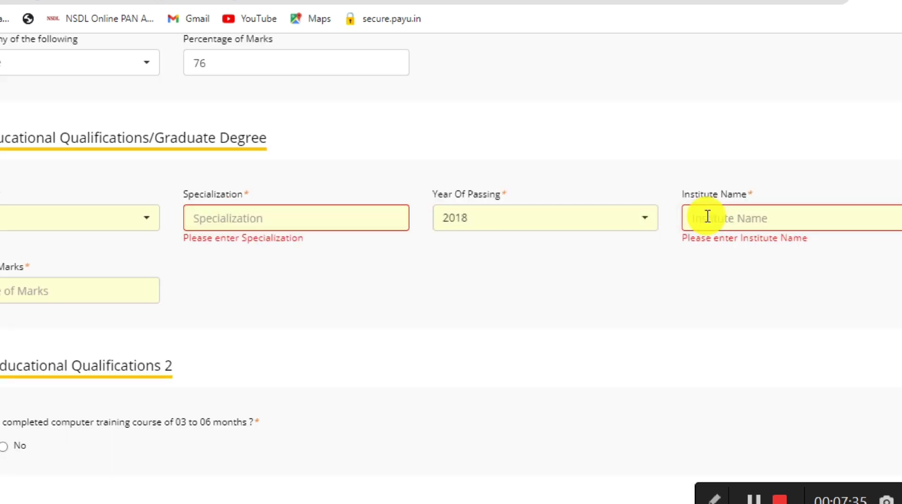
left_click(85, 288)
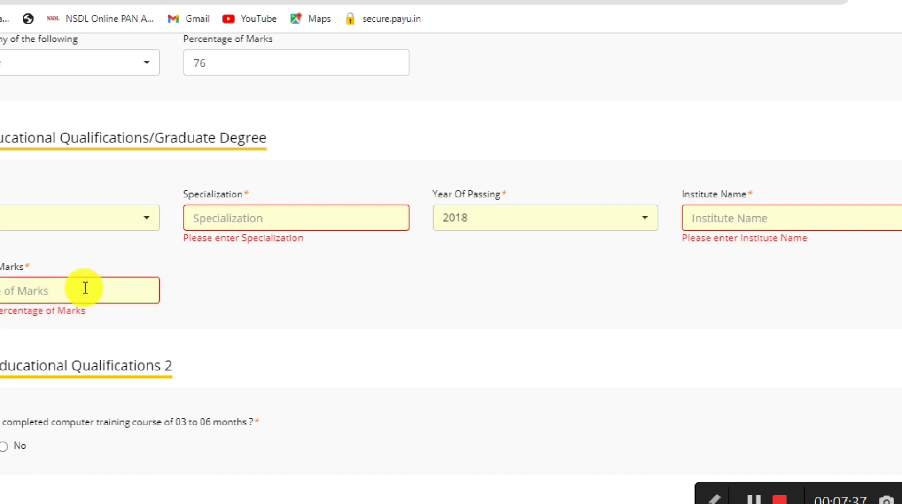
type("70")
left_click(232, 292)
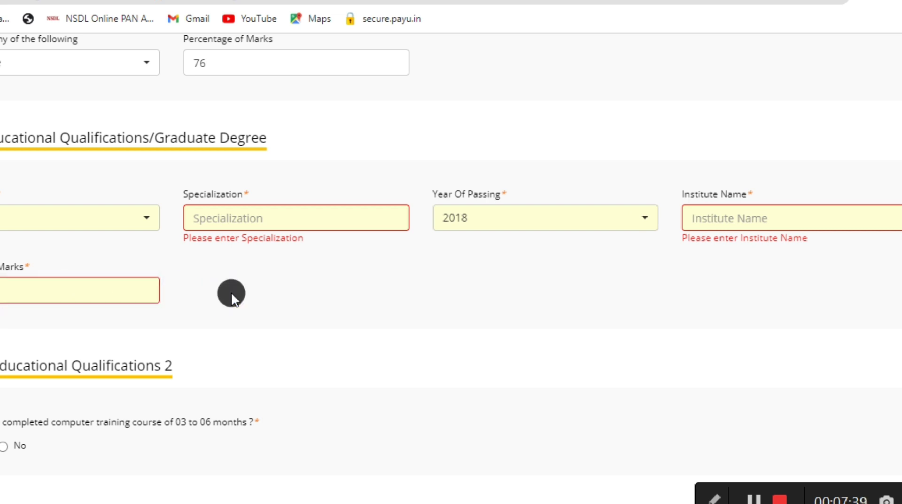
scroll(231, 296, "down", 6)
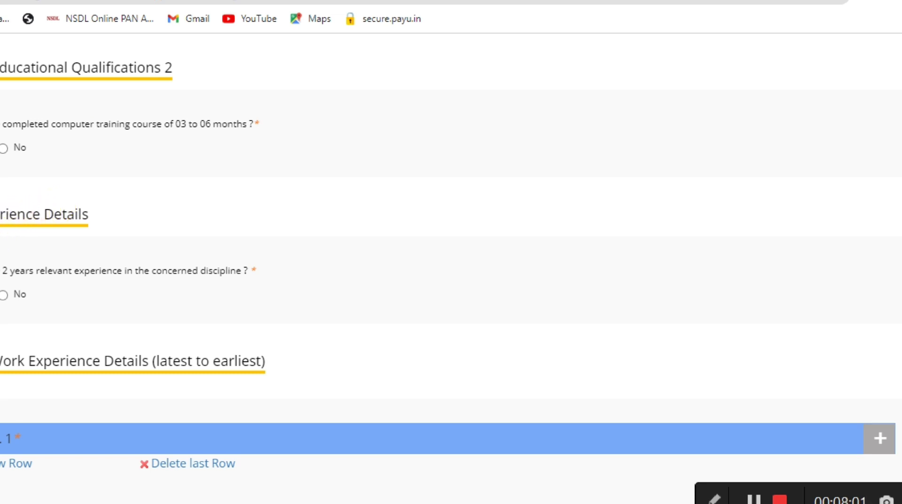
Step: Add a work-experience row at DUMMY COMPANY from 01/11/2020 to 30/11/2022, totalling 2 years
scroll(448, 258, "down", 4)
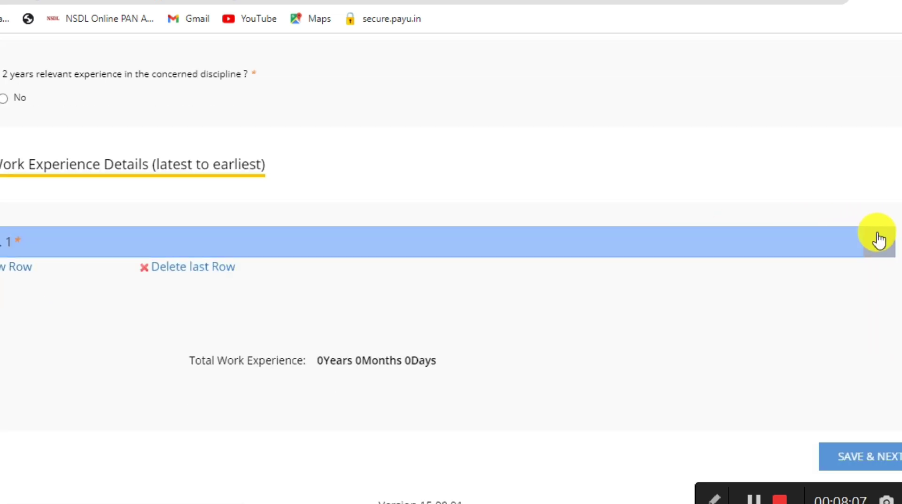
left_click(878, 242)
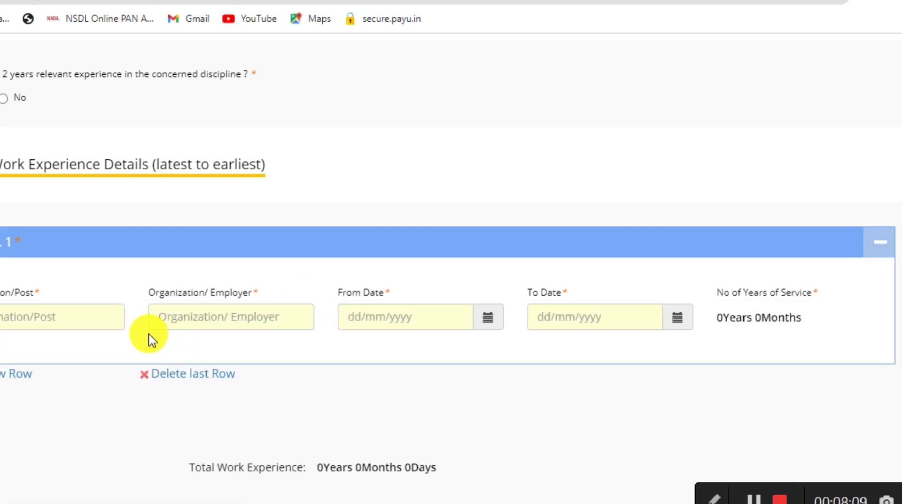
left_click(85, 317)
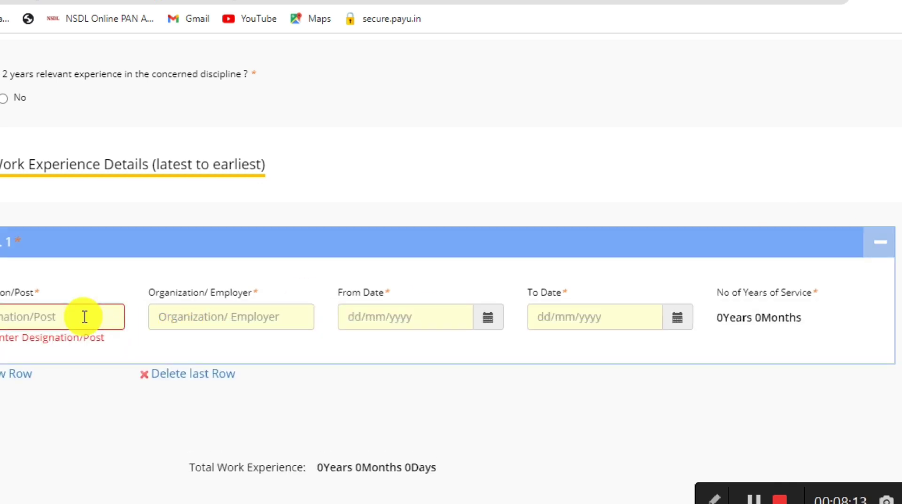
left_click(174, 314)
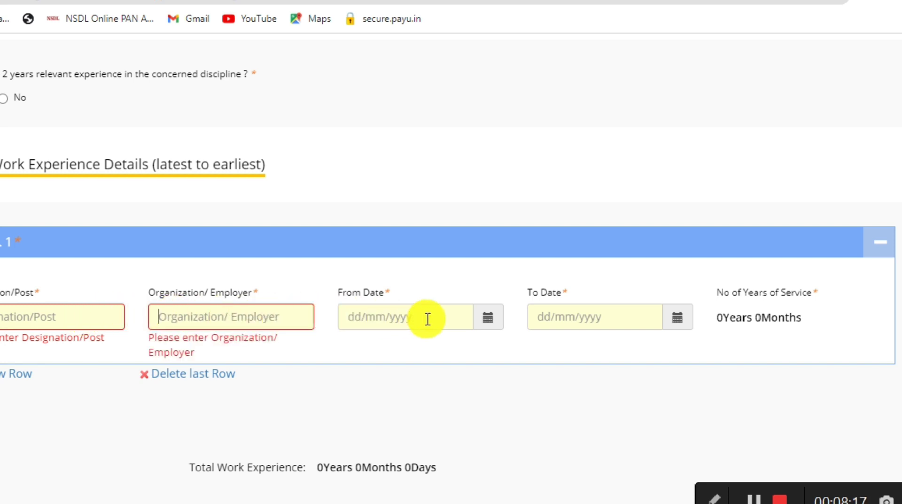
left_click(484, 324)
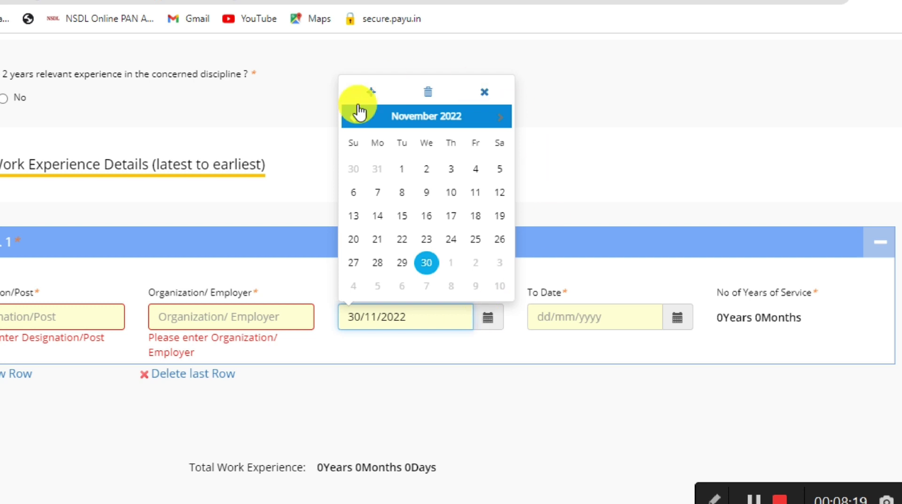
left_click(676, 319)
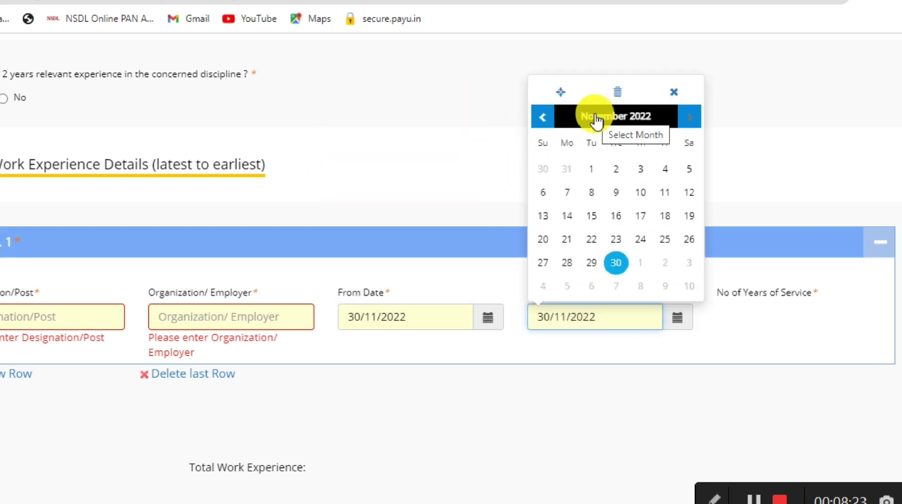
left_click(681, 331)
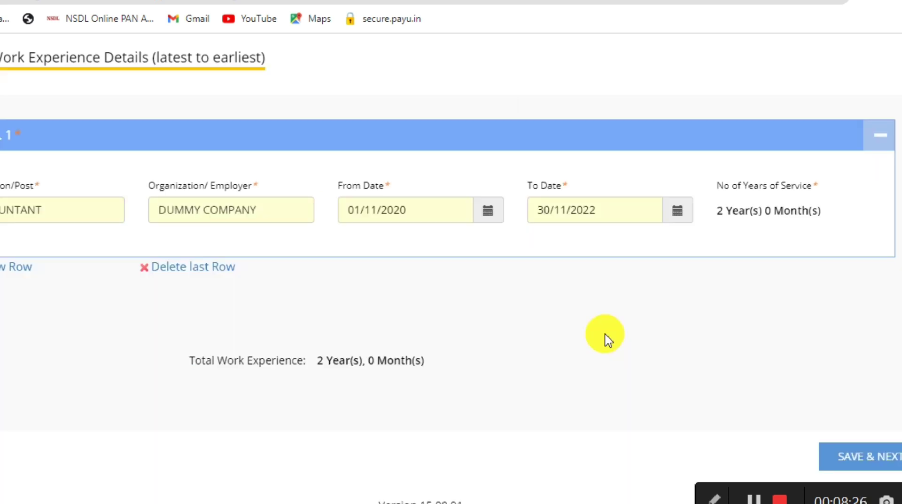
Step: Save the work experience, check the advertisement's fee table, and return to the application at Declaration
left_click(848, 455)
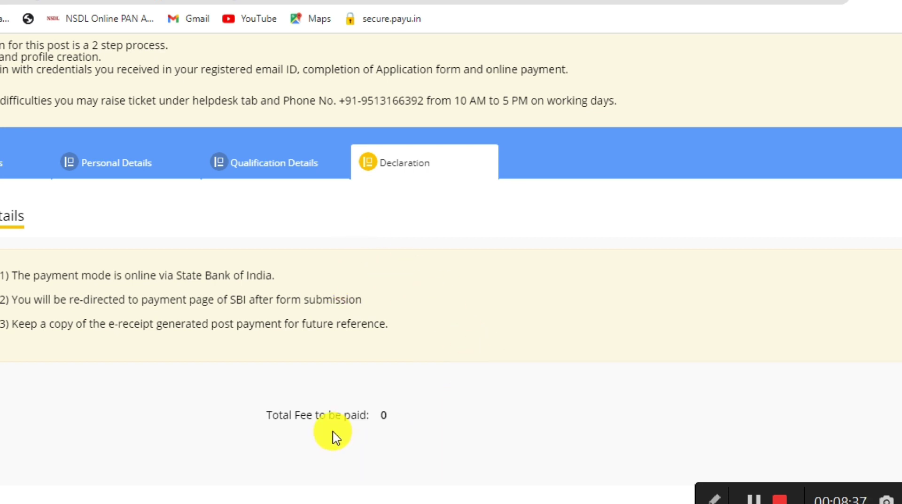
key("ctrl+Tab")
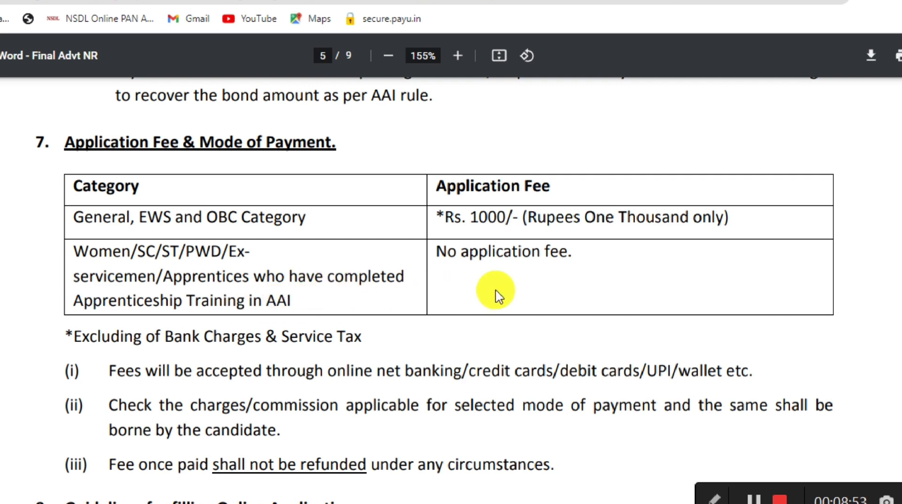
left_click(409, 2)
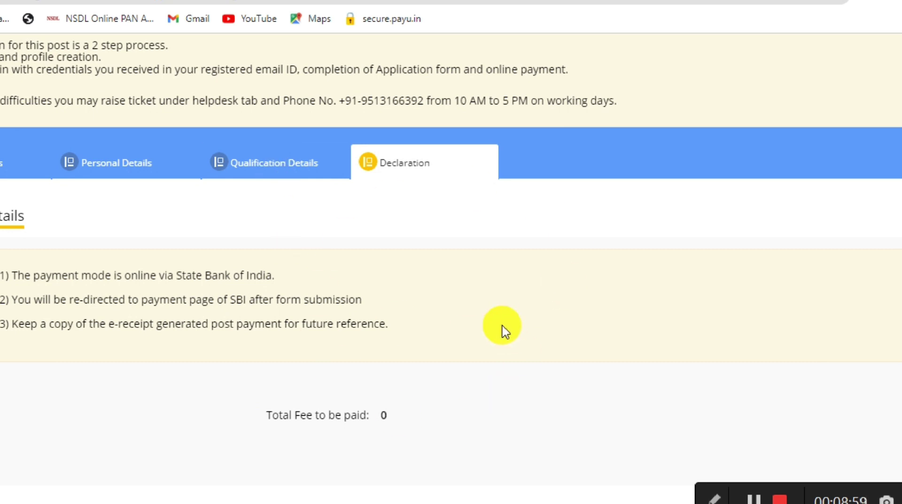
Step: Scroll the Declaration step down to the Documents to be Uploaded list
scroll(503, 329, "down", 10)
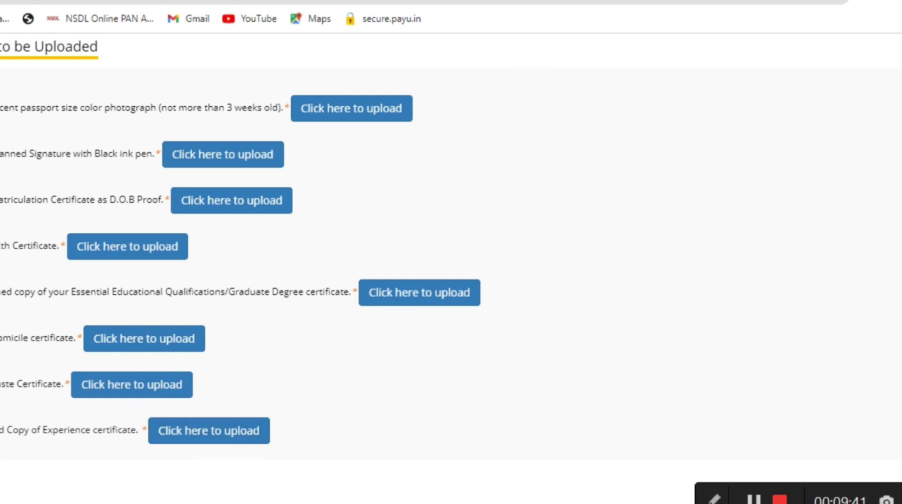
Step: Upload the passport-size photograph from the images subfolder so it is marked Uploaded
left_click(345, 109)
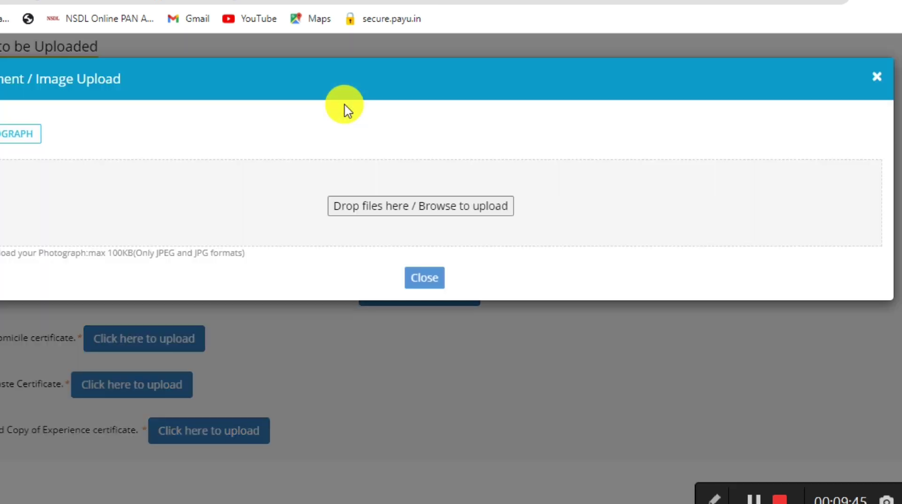
left_click(361, 208)
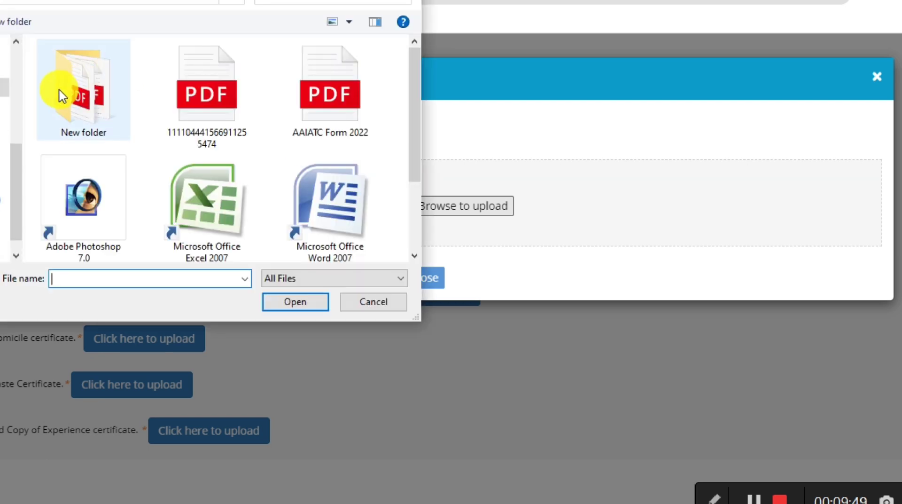
double_click(60, 96)
double_click(59, 88)
left_click(59, 89)
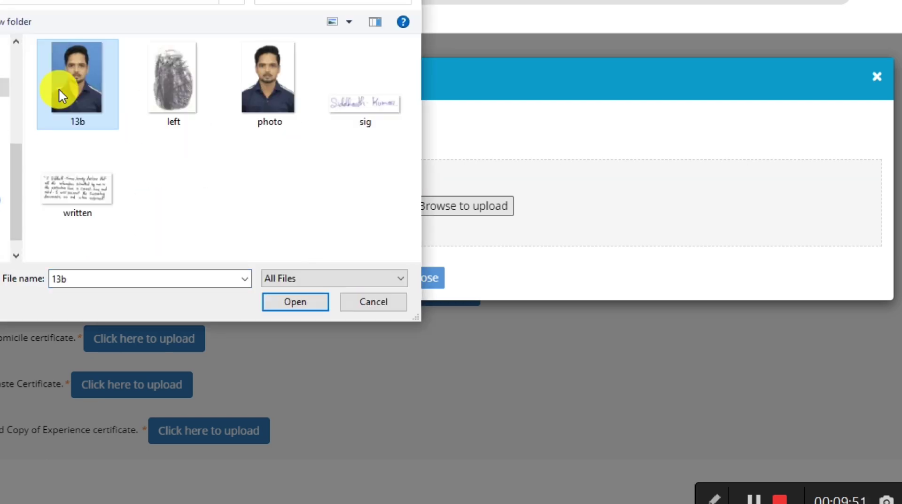
double_click(247, 79)
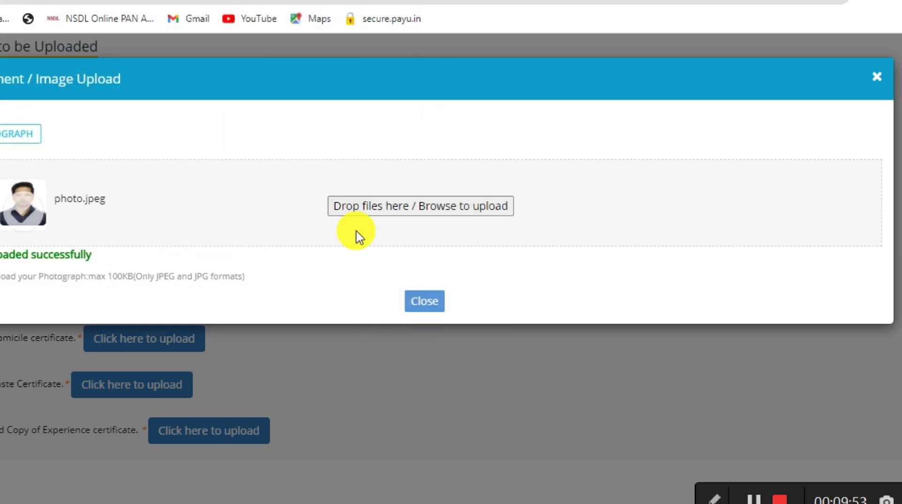
left_click(421, 302)
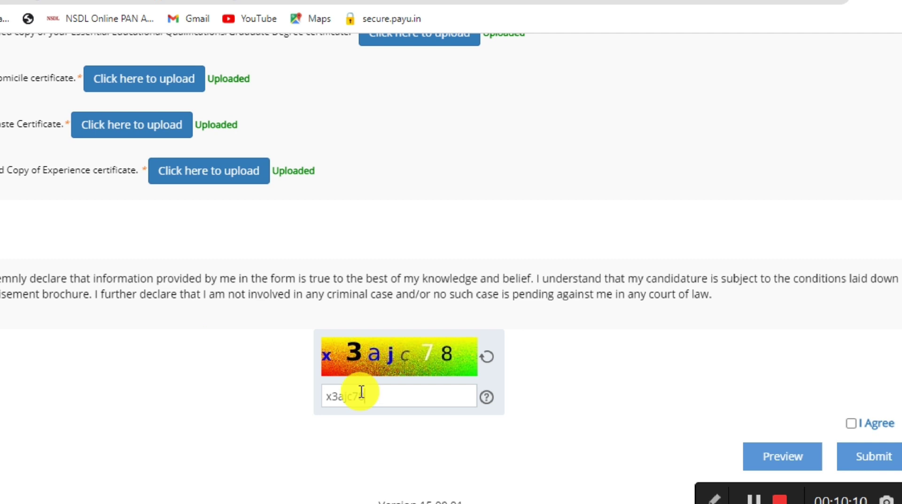
Step: Complete the security code, tick I Agree on the declaration, and submit the application
type("8")
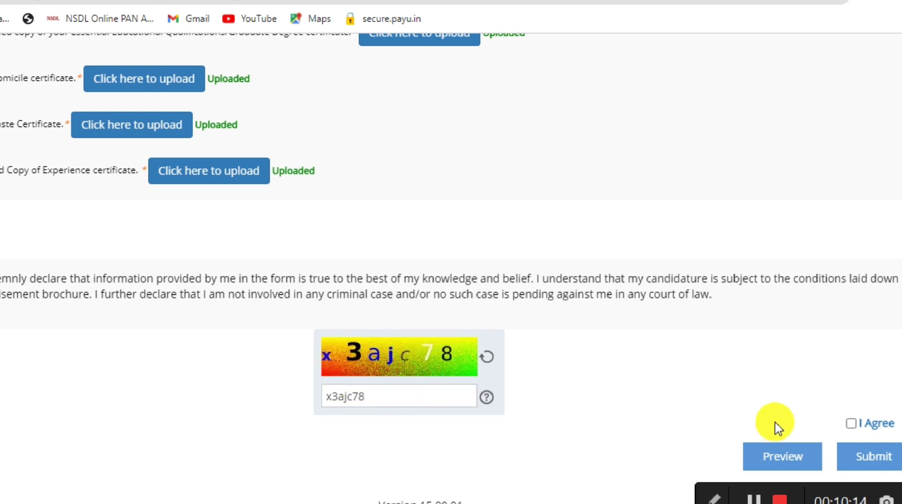
left_click(852, 423)
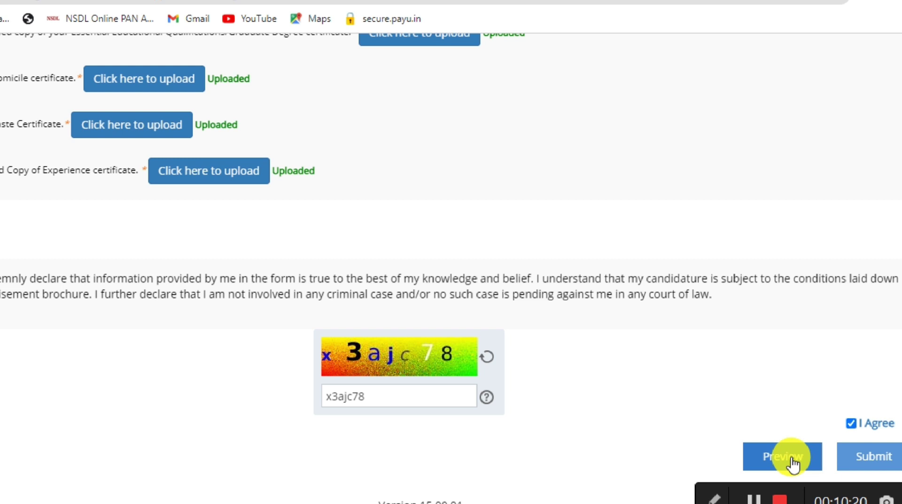
left_click(873, 464)
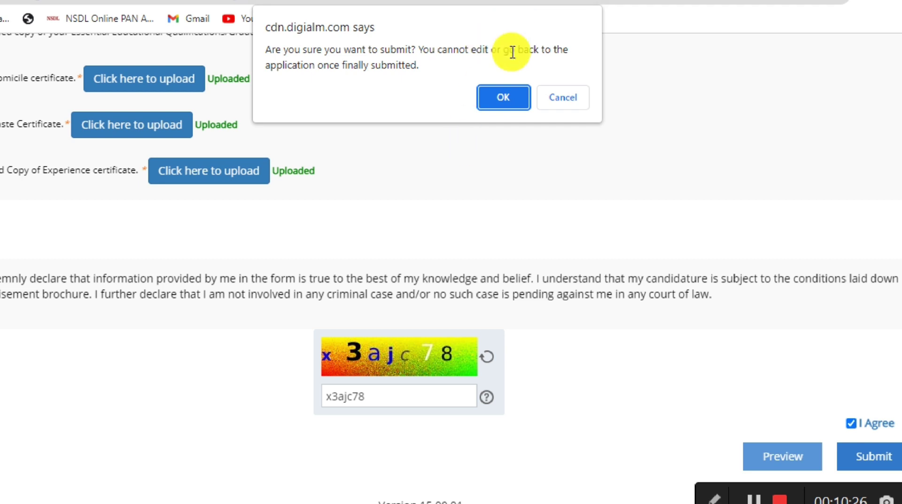
Step: Confirm final submission, accept the Privacy Notice, and dismiss the success message
left_click(503, 94)
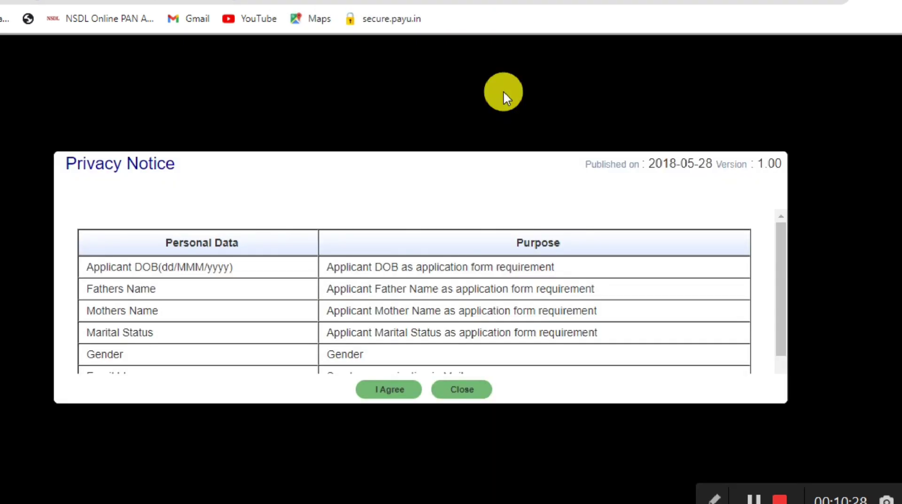
scroll(526, 300, "down", 1)
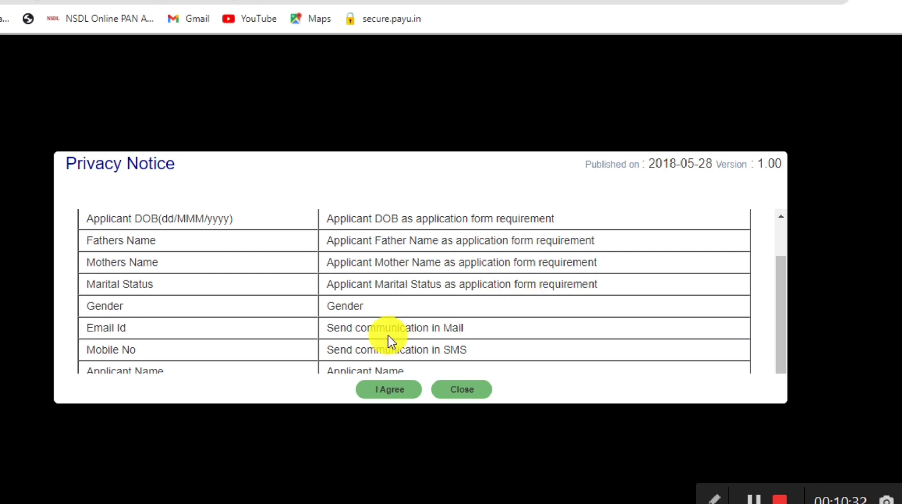
left_click(381, 397)
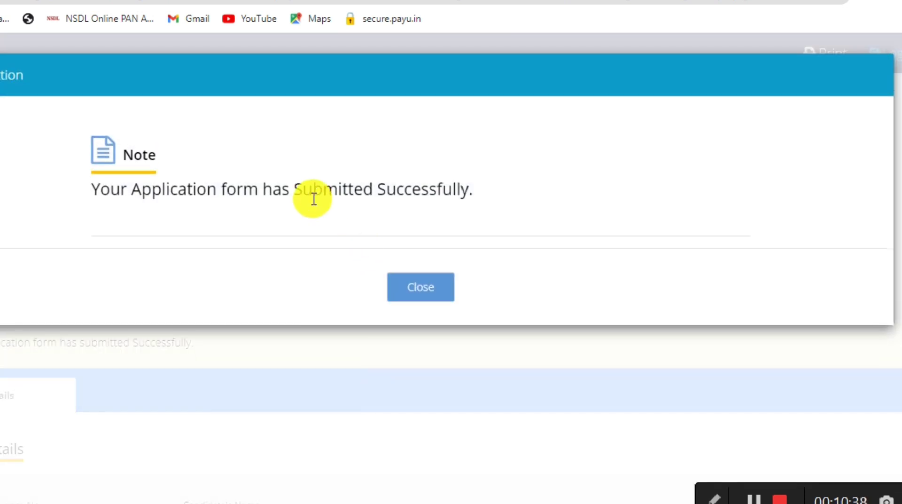
left_click(411, 293)
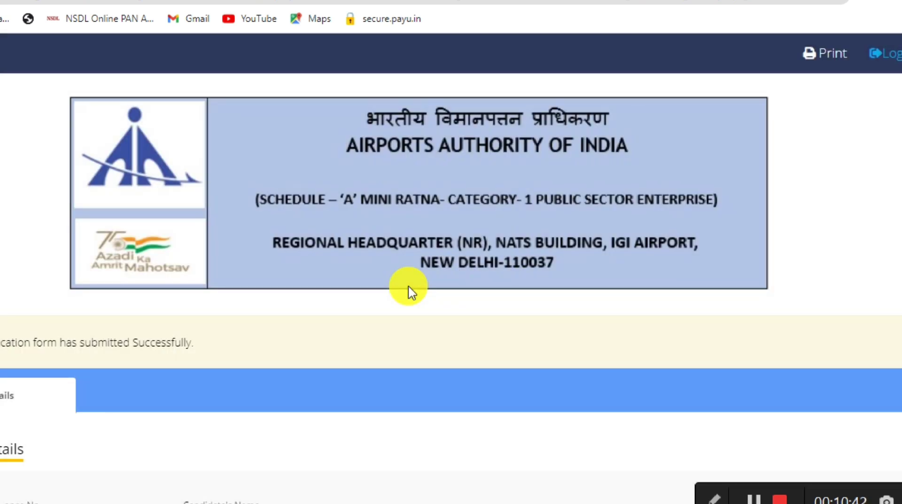
Step: Print the submitted 5-page application to PDF, saving it as AAINR 2022
scroll(410, 292, "down", 1)
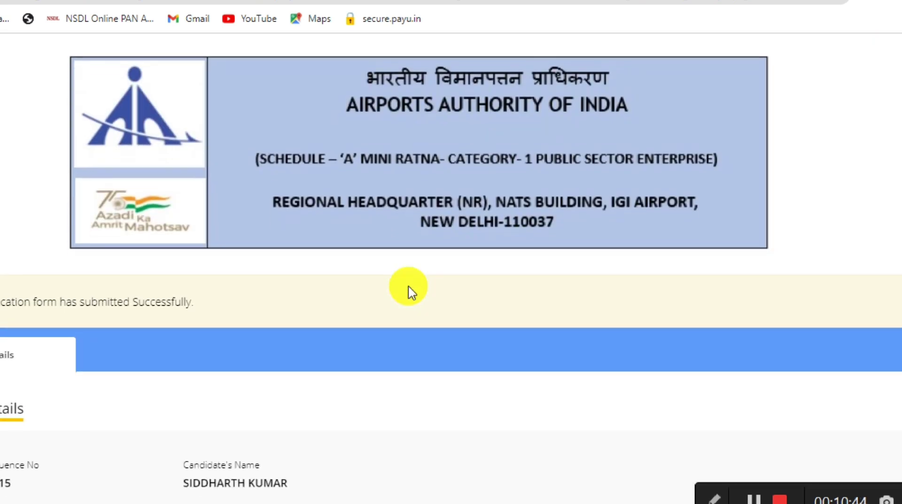
scroll(411, 289, "up", 1)
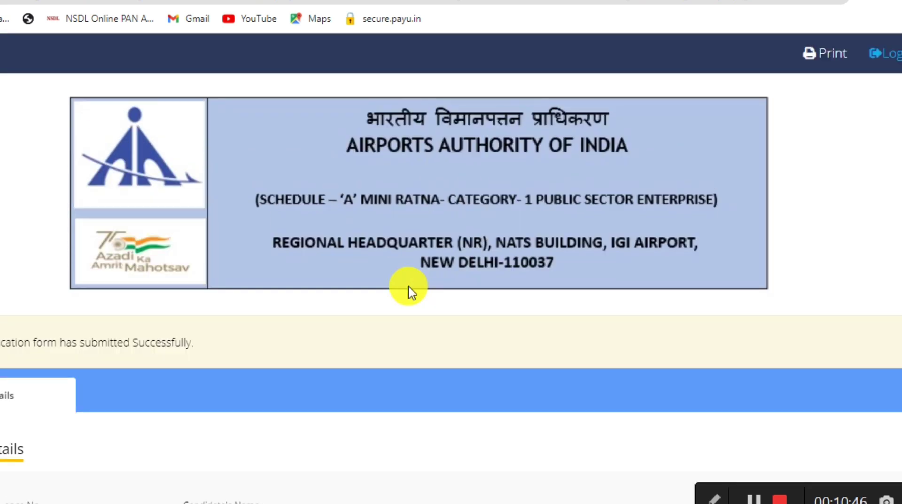
left_click(806, 60)
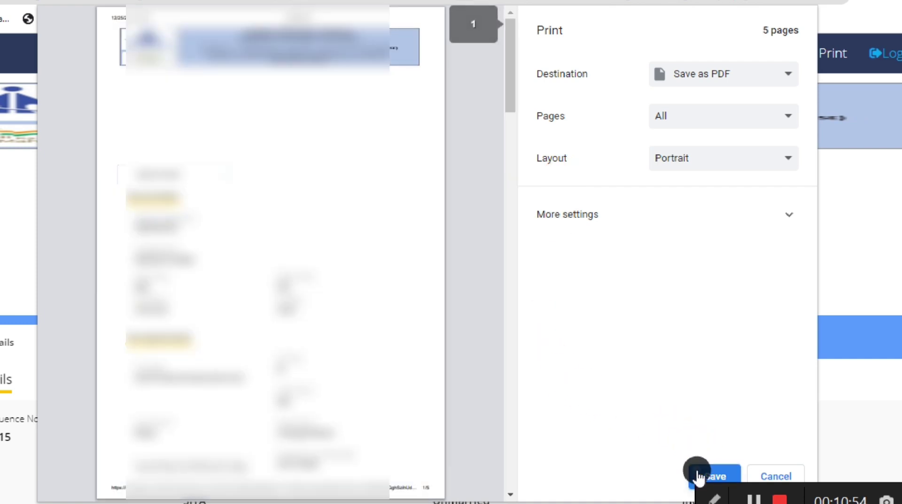
left_click(700, 475)
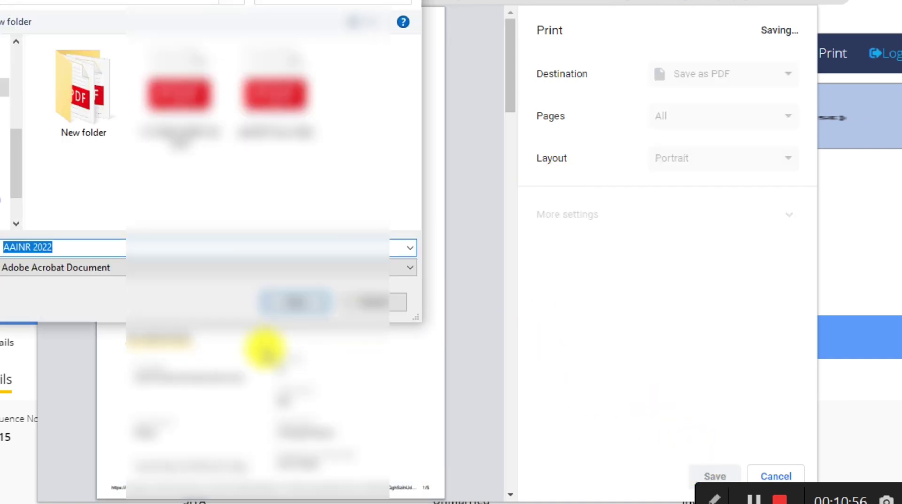
left_click(301, 288)
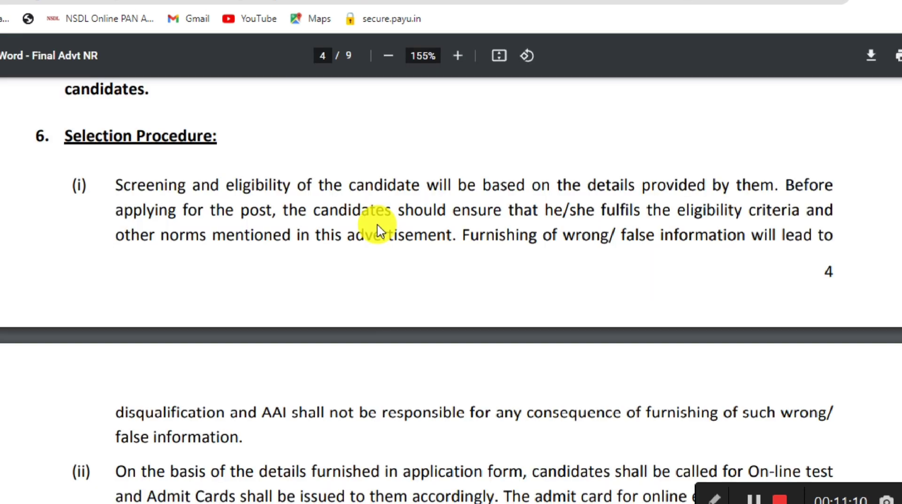
Step: Scroll the ADVT. NO 01/2022/NR advertisement PDF back to its first page
scroll(378, 229, "up", 10)
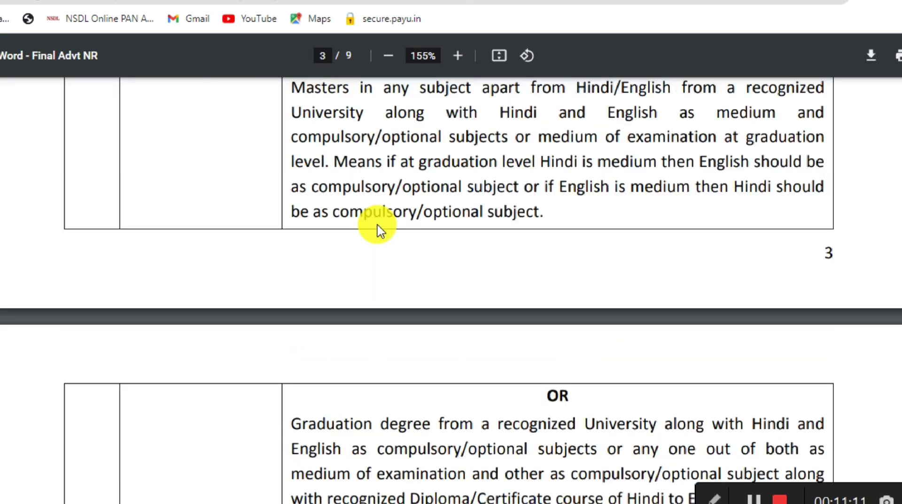
scroll(378, 225, "up", 20)
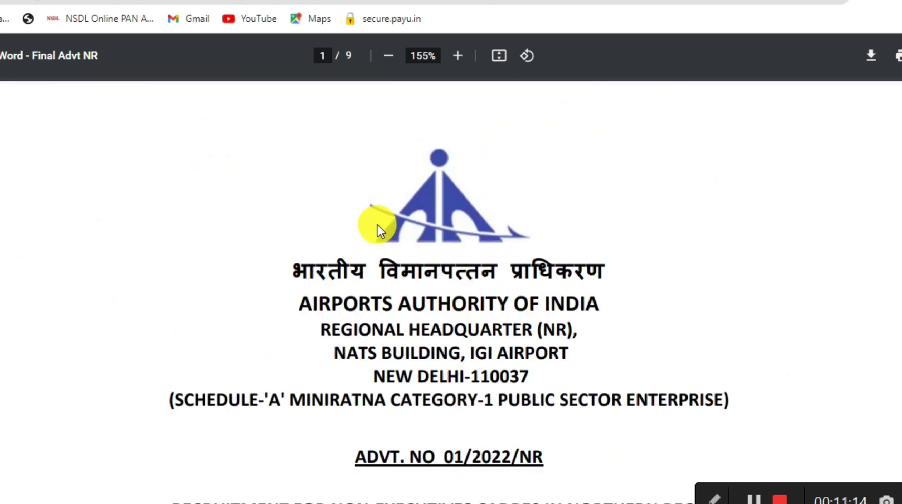
scroll(378, 228, "down", 5)
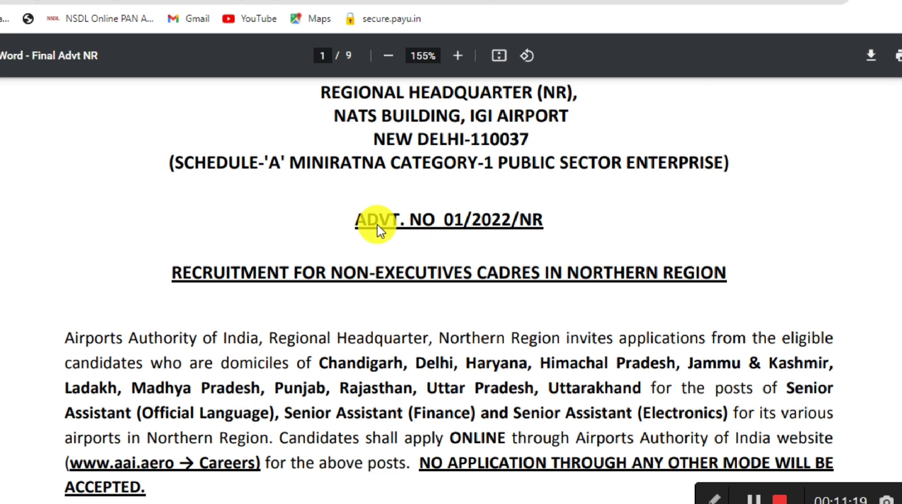
scroll(380, 231, "down", 4)
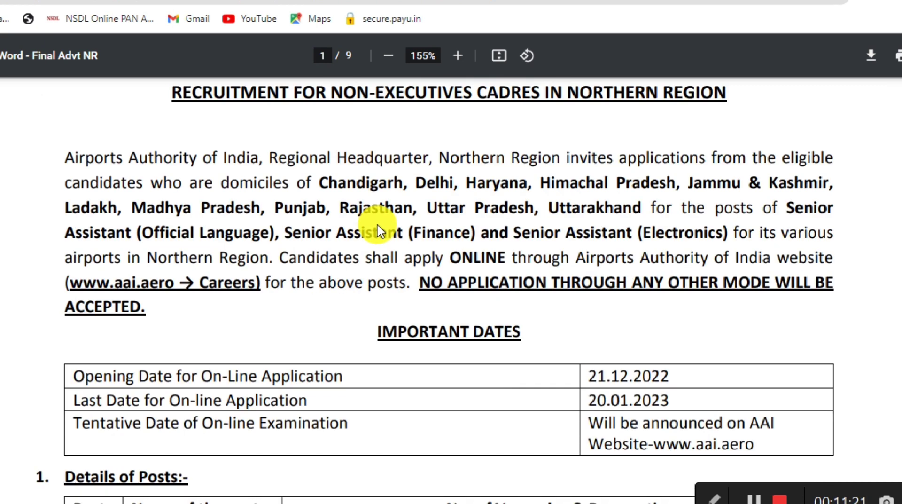
scroll(379, 230, "up", 9)
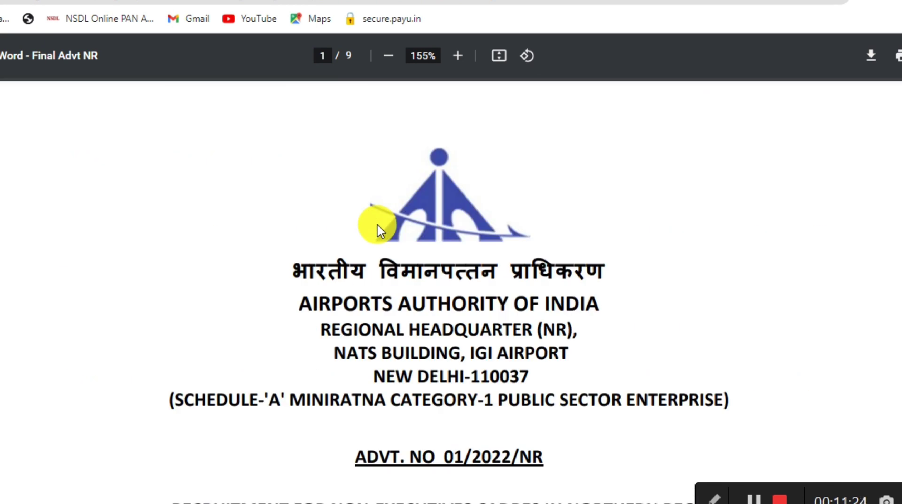